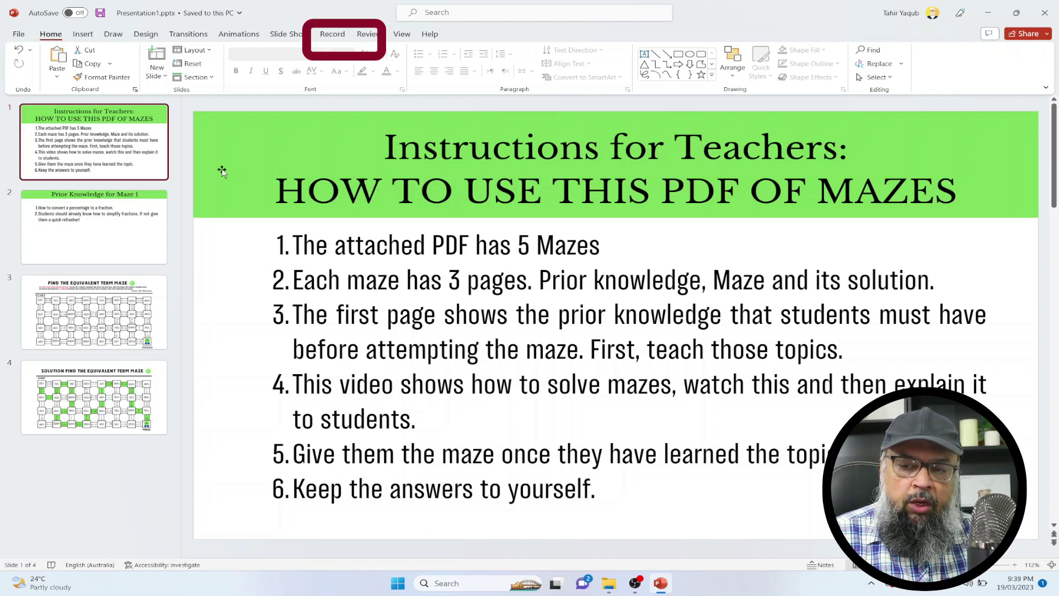
- Re-enable the Record tab through Customize the Ribbon and bring up the recording tools
{"action": "left_click", "coordinate": [334, 34]}
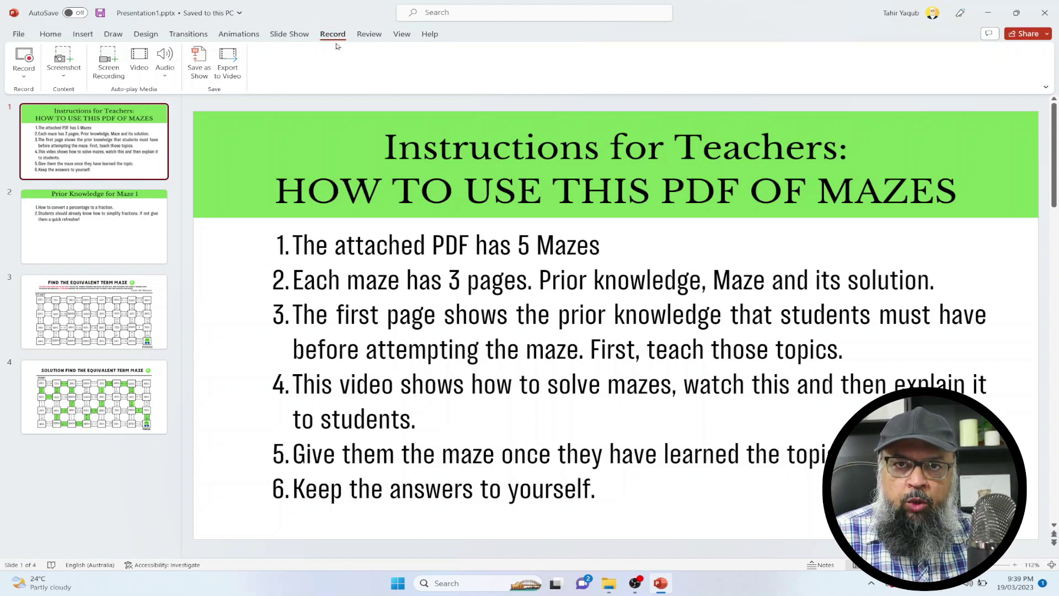
{"action": "right_click", "coordinate": [406, 65]}
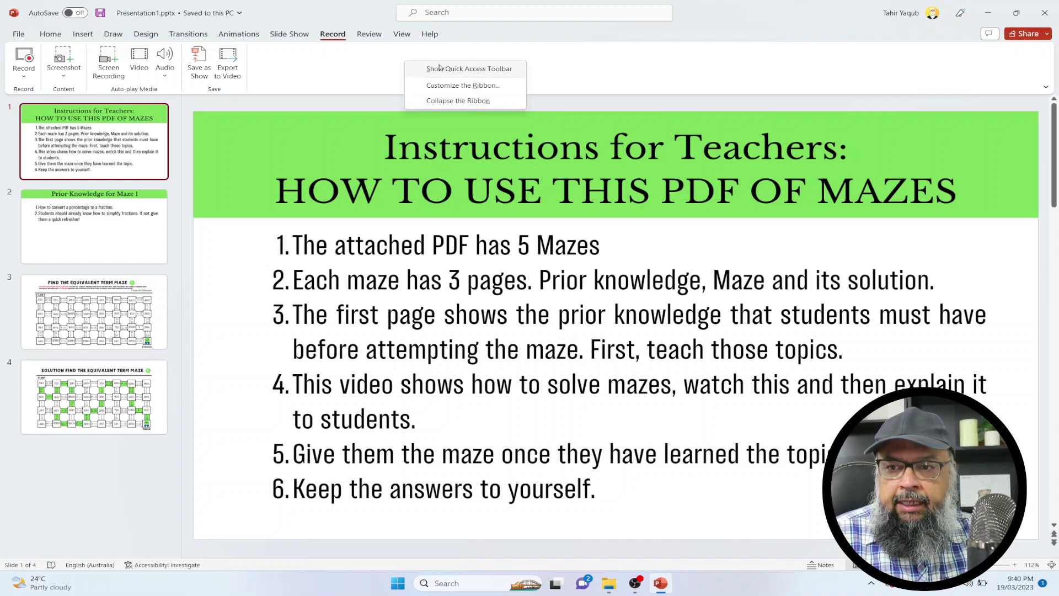
{"action": "left_click", "coordinate": [455, 86]}
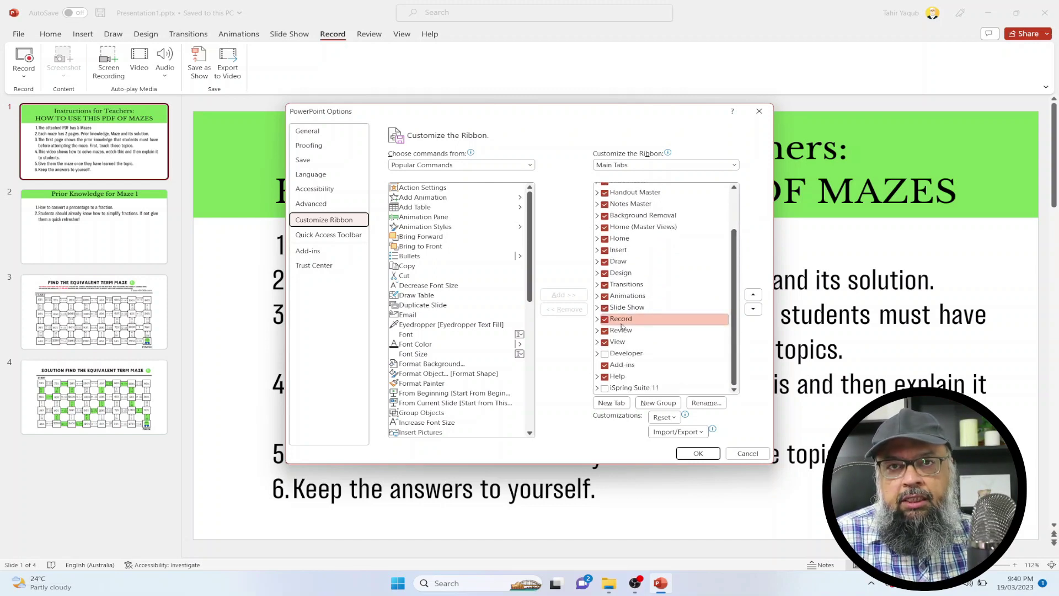
{"action": "left_click", "coordinate": [605, 319]}
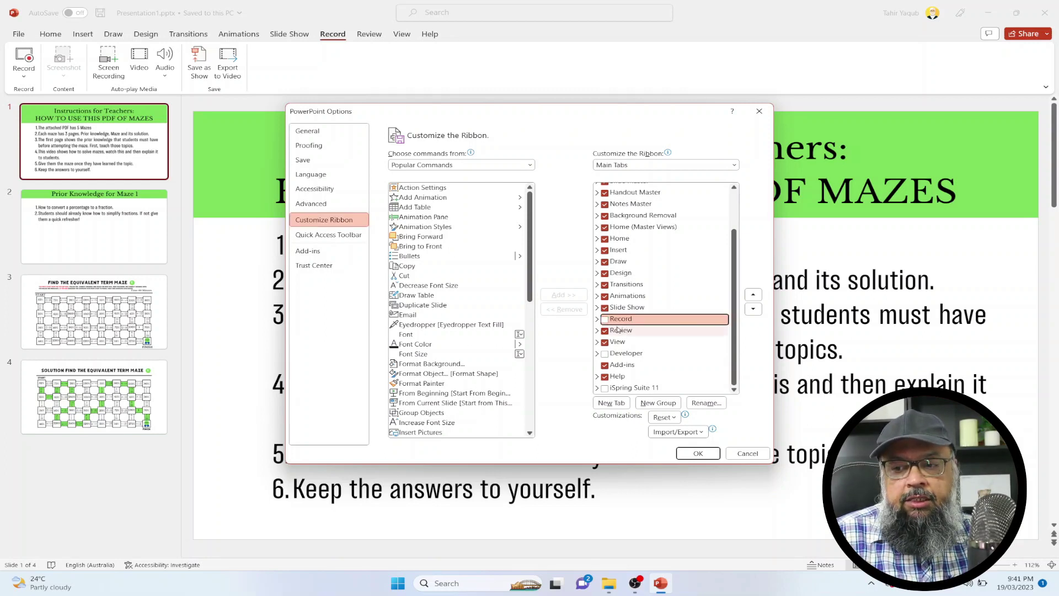
{"action": "left_click", "coordinate": [605, 320]}
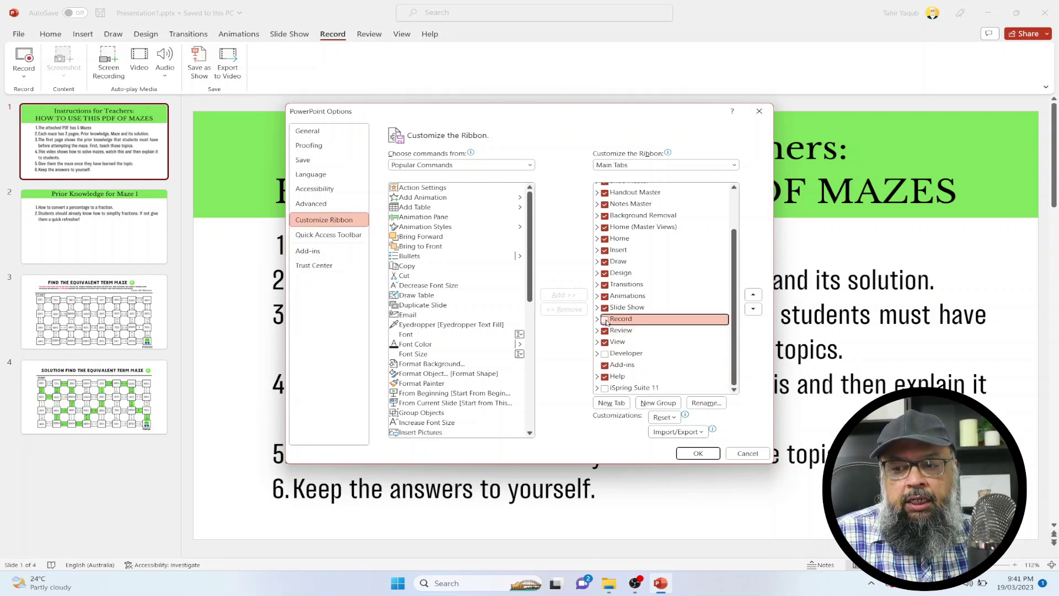
{"action": "left_click", "coordinate": [694, 455]}
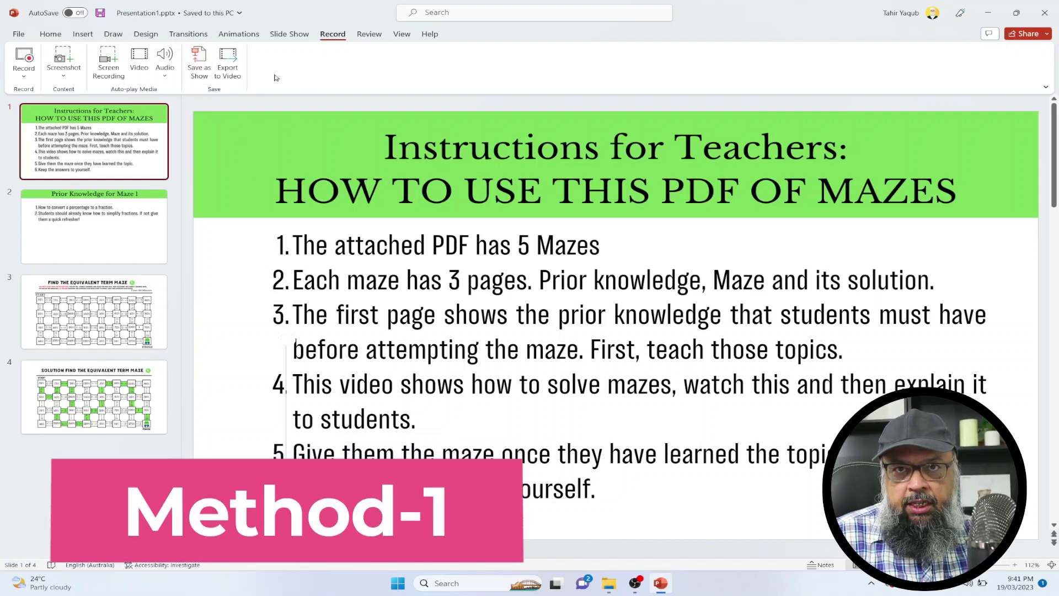
{"action": "left_click", "coordinate": [163, 70]}
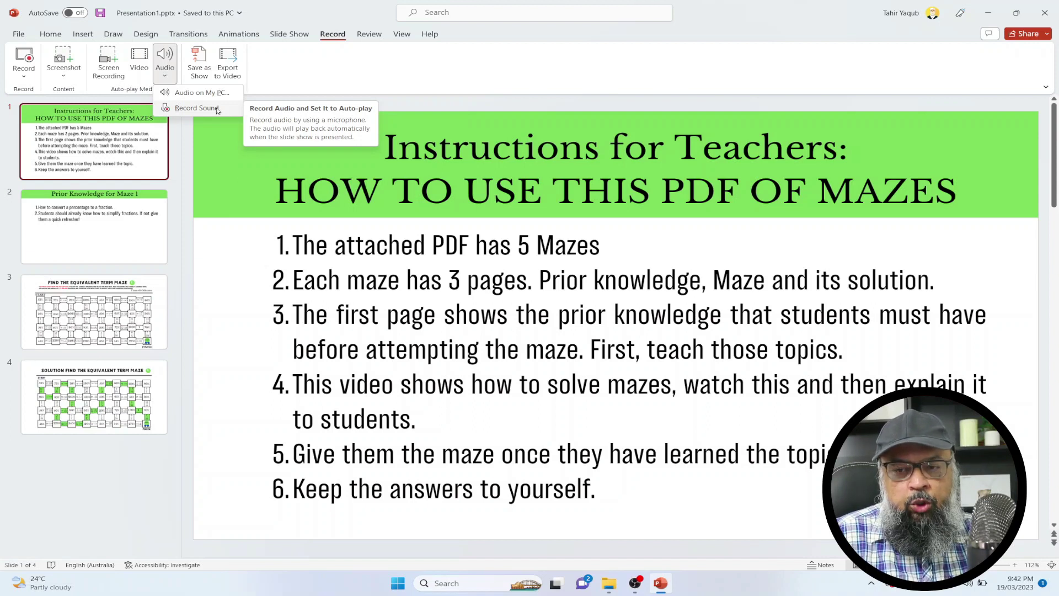
- Open the Record Sound dialog and move it above the slide text
{"action": "left_click", "coordinate": [218, 108]}
{"action": "left_click_drag", "start_coordinate": [546, 270], "coordinate": [379, 65]}
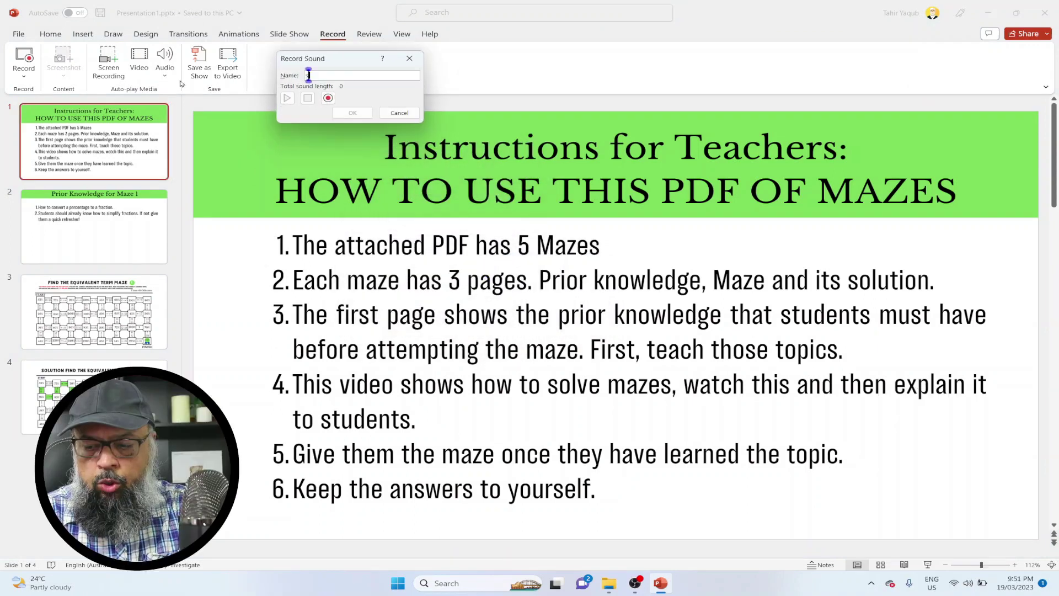
- Record a six-second narration named 'slide 1' and insert it on the title slide
{"action": "type", "text": "slide"}
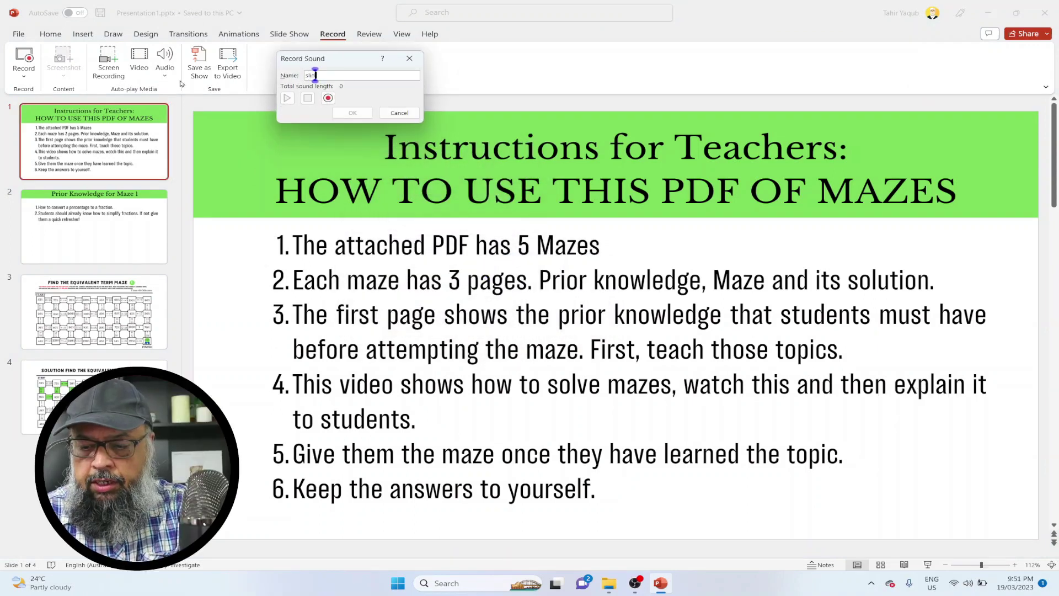
{"action": "type", "text": " 1"}
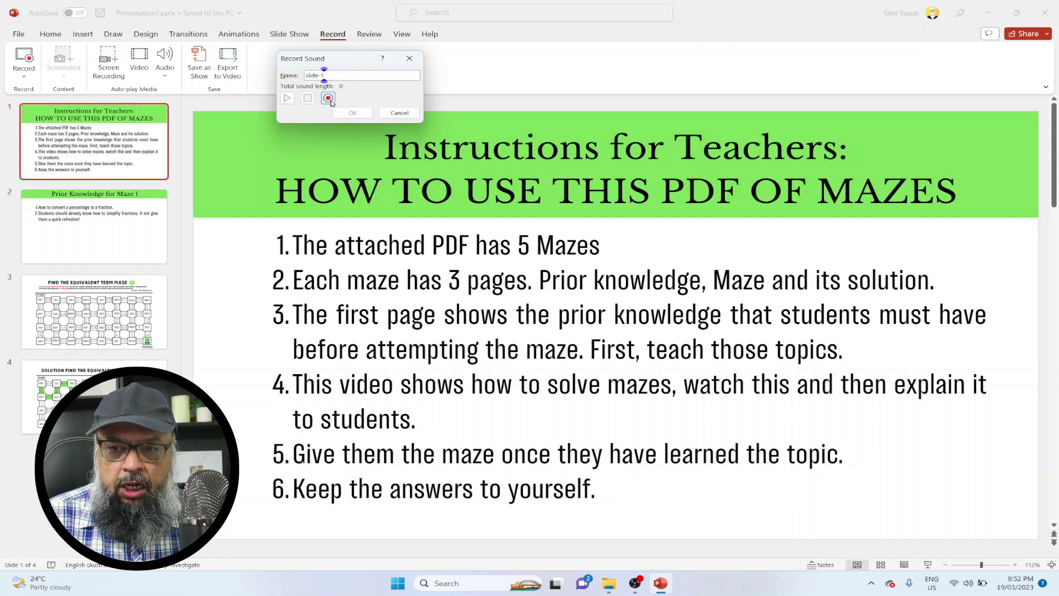
{"action": "left_click", "coordinate": [329, 99]}
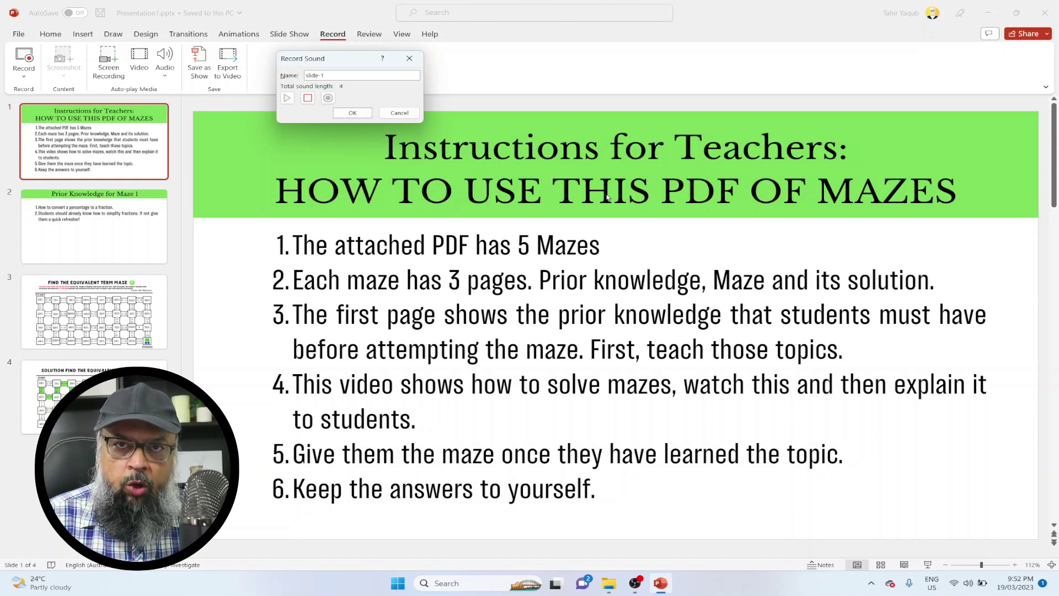
{"action": "left_click", "coordinate": [309, 100]}
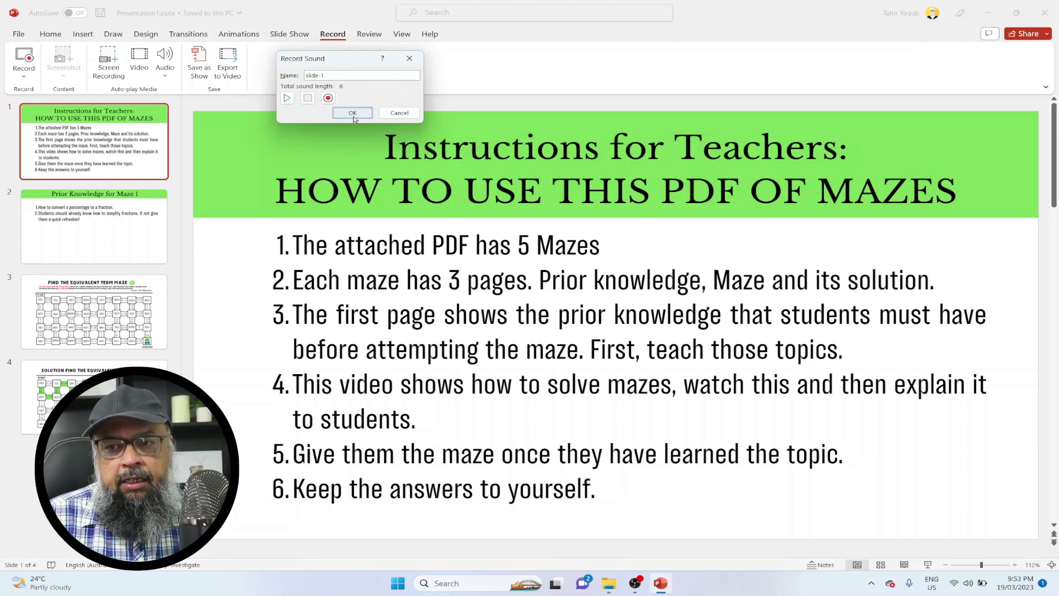
{"action": "left_click", "coordinate": [353, 113]}
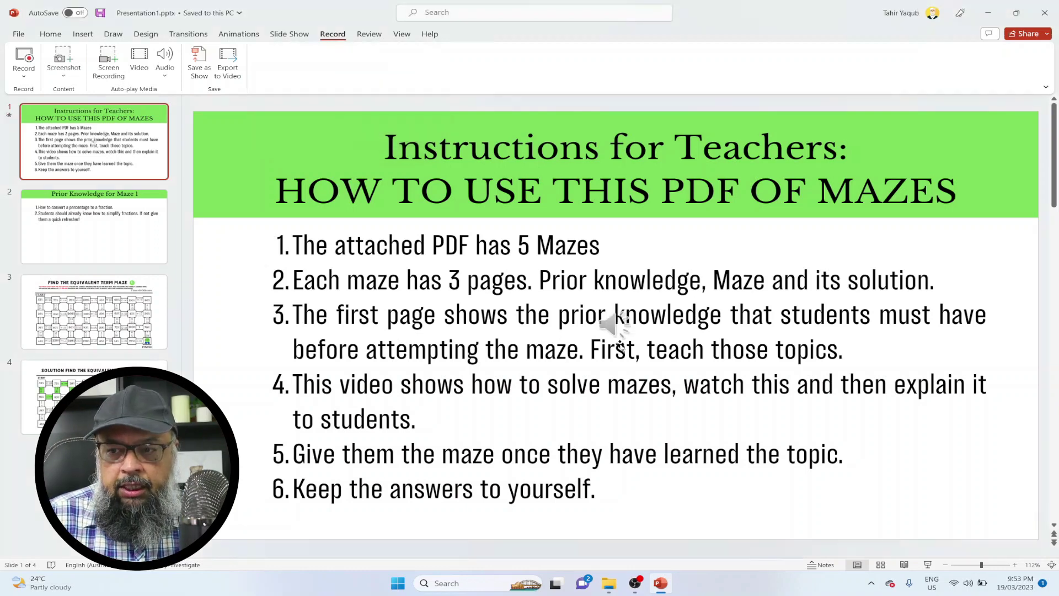
- Move the sound icon to the slide's lower-right corner and play then pause it
{"action": "left_click_drag", "start_coordinate": [620, 338], "coordinate": [965, 523]}
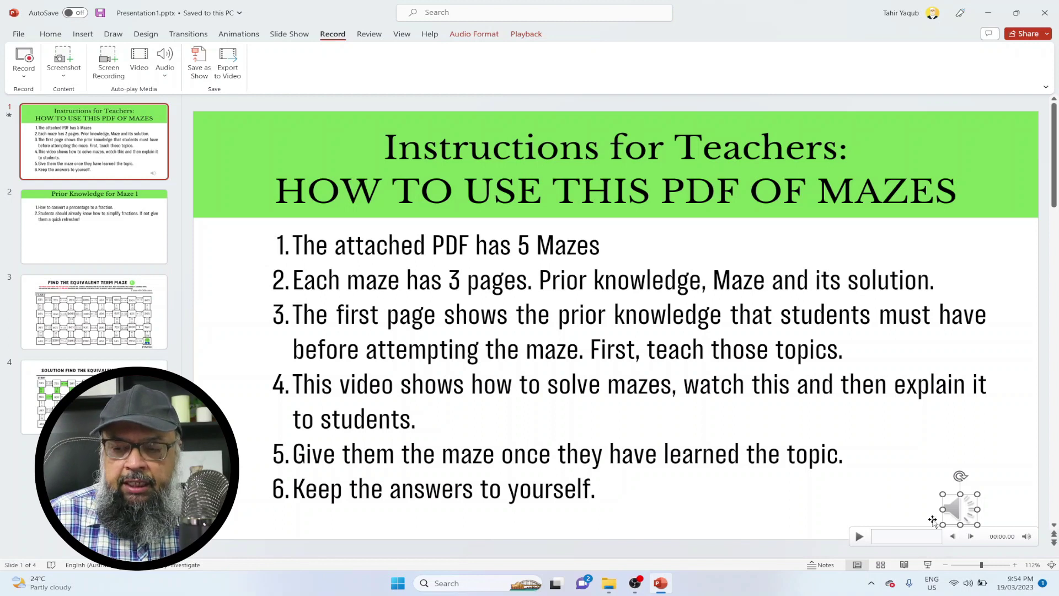
{"action": "left_click", "coordinate": [859, 539]}
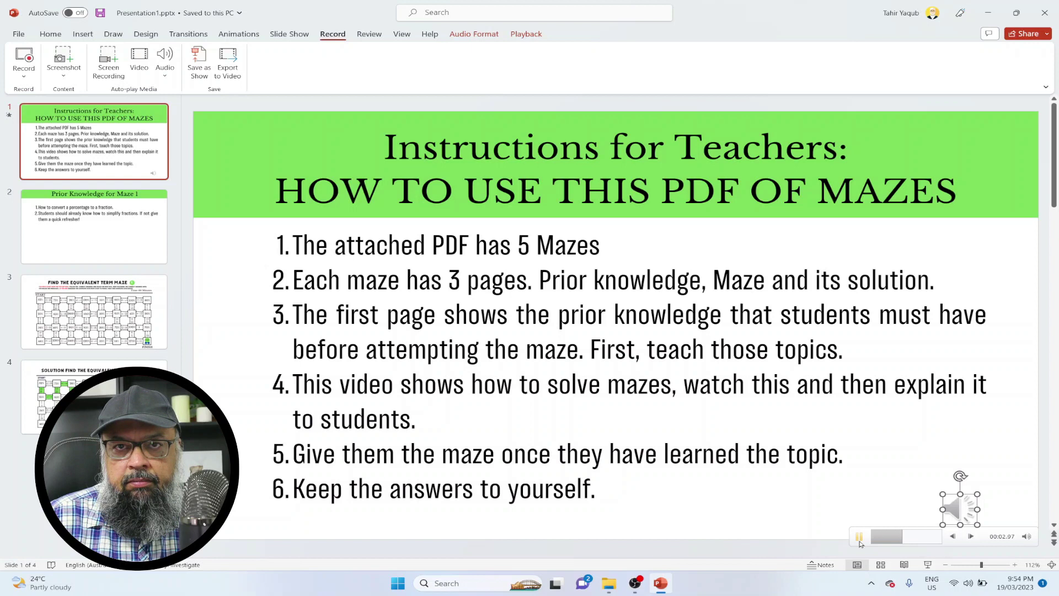
{"action": "left_click", "coordinate": [860, 540]}
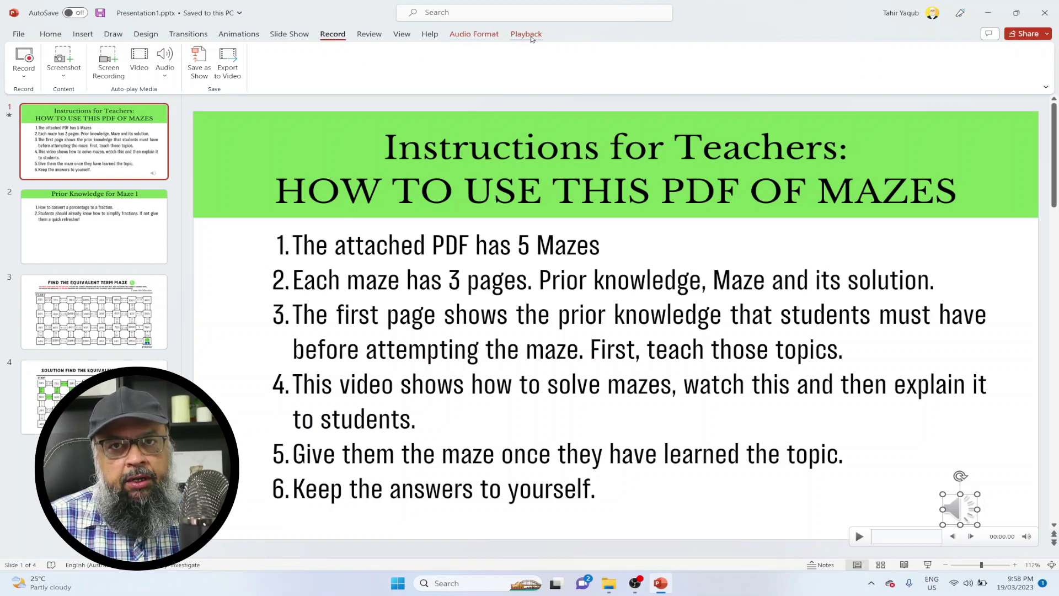
{"action": "left_click", "coordinate": [480, 38]}
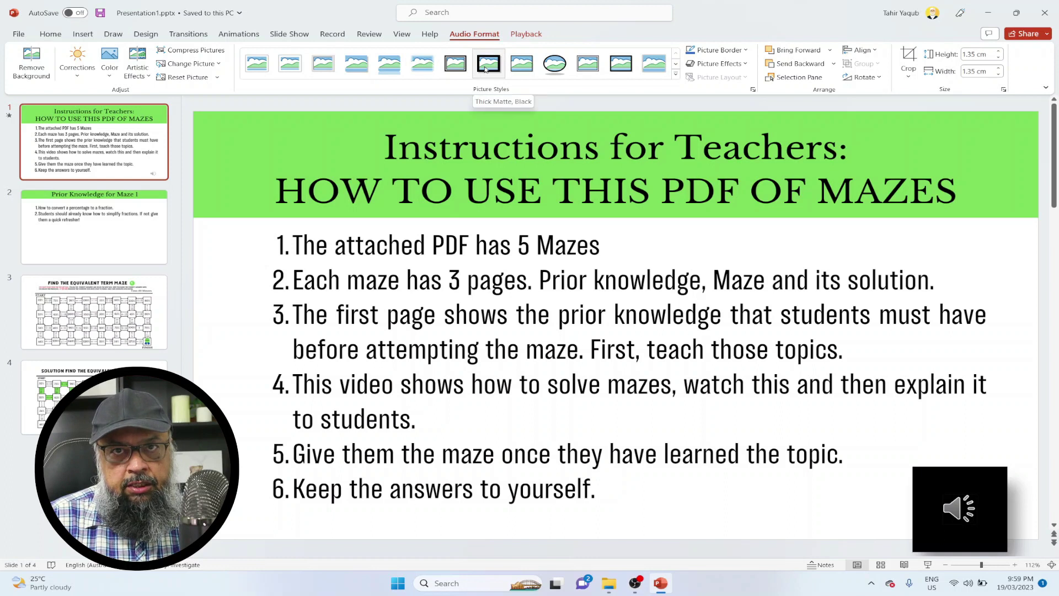
- Show the Playback settings for the slide-1 narration clip
{"action": "left_click", "coordinate": [526, 34]}
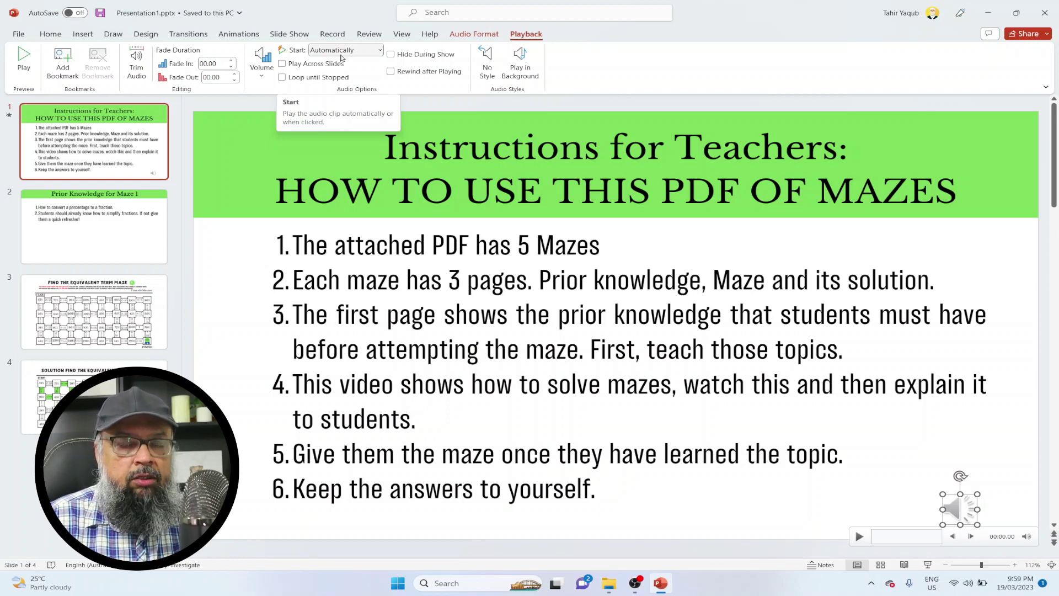
- Leave the narration's Start option set to Automatically
{"action": "left_click", "coordinate": [379, 50]}
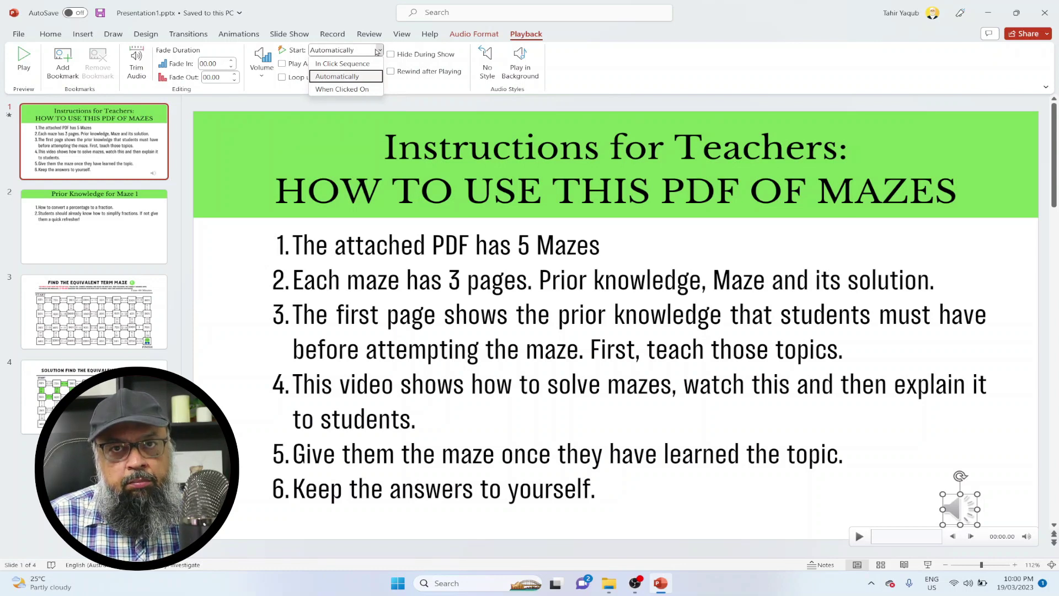
{"action": "left_click", "coordinate": [361, 97]}
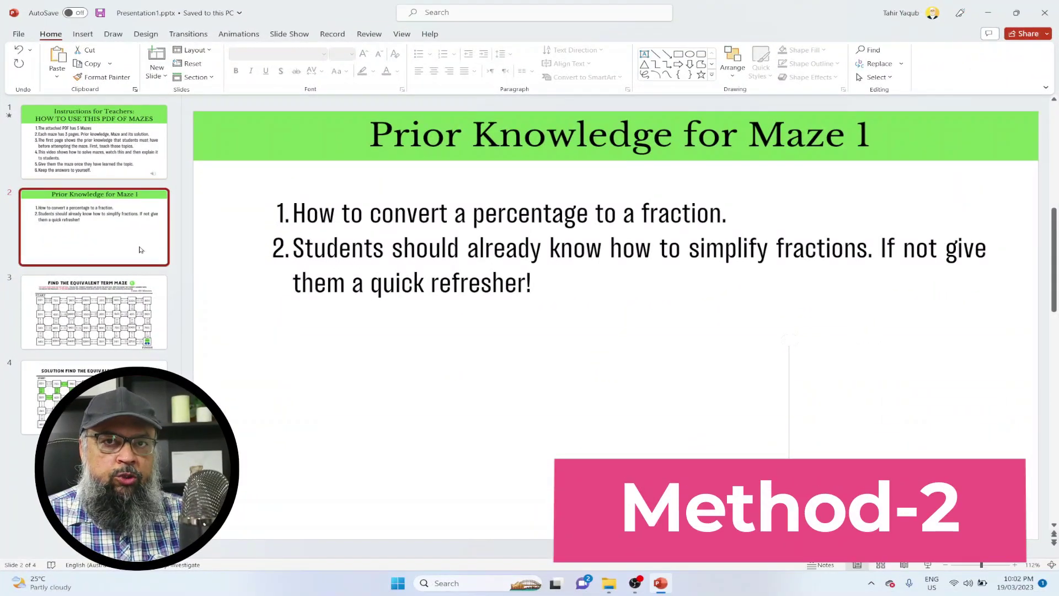
- Start Slide Show recording from the current slide, Prior Knowledge for Maze 1
{"action": "left_click", "coordinate": [290, 34]}
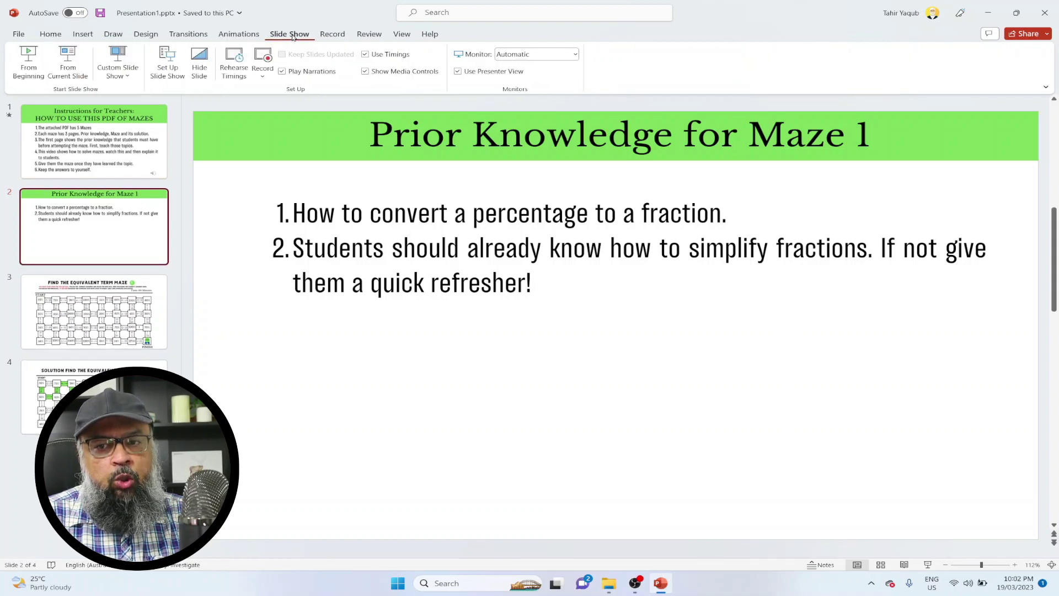
{"action": "left_click", "coordinate": [263, 76]}
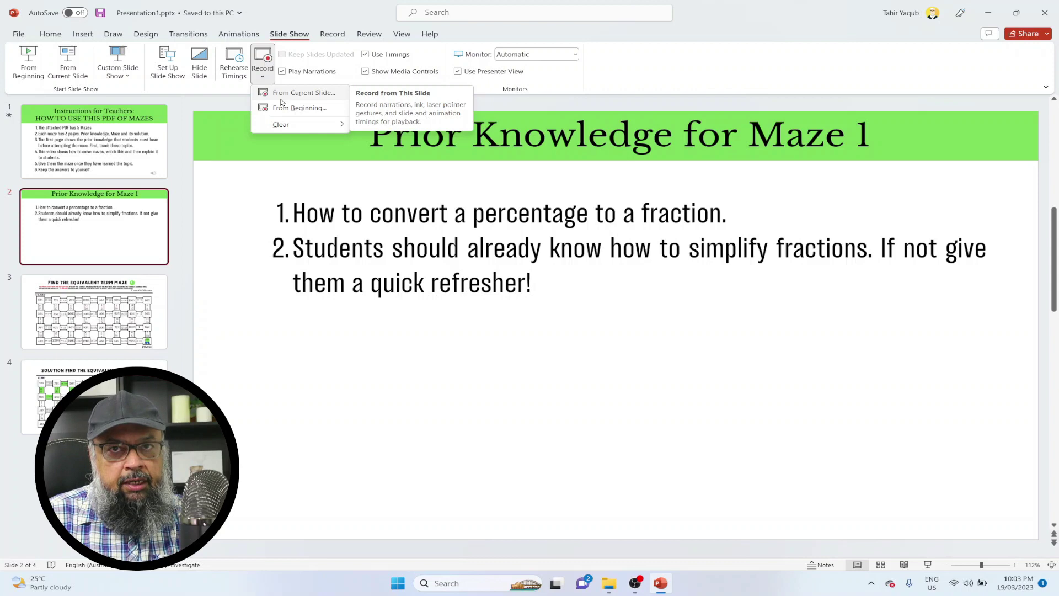
{"action": "left_click", "coordinate": [282, 98]}
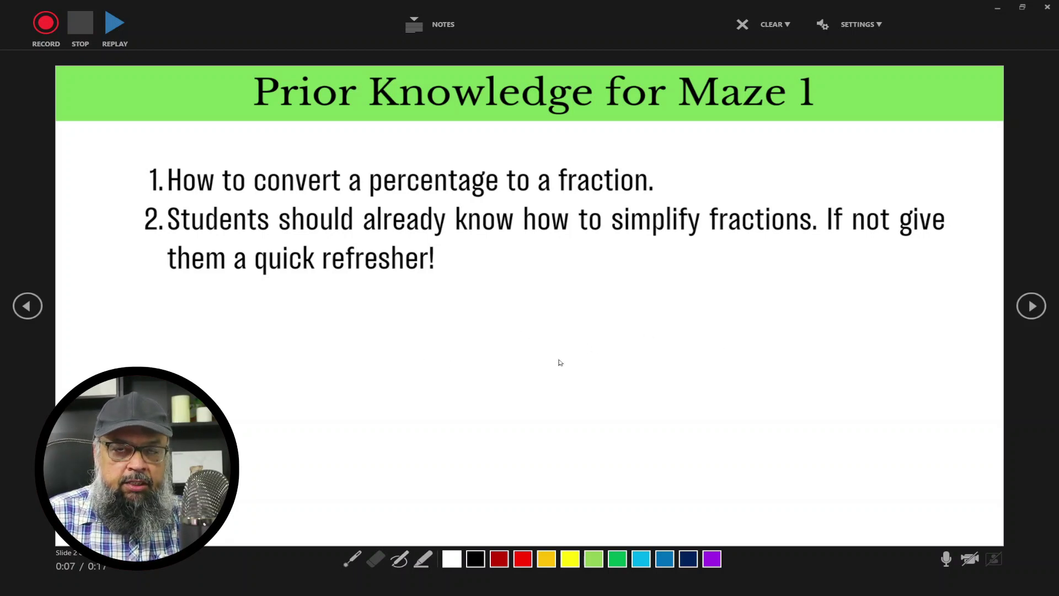
- Record and stop the Maze 1 slide narration, then close the recorder back to editing
{"action": "left_click", "coordinate": [560, 362]}
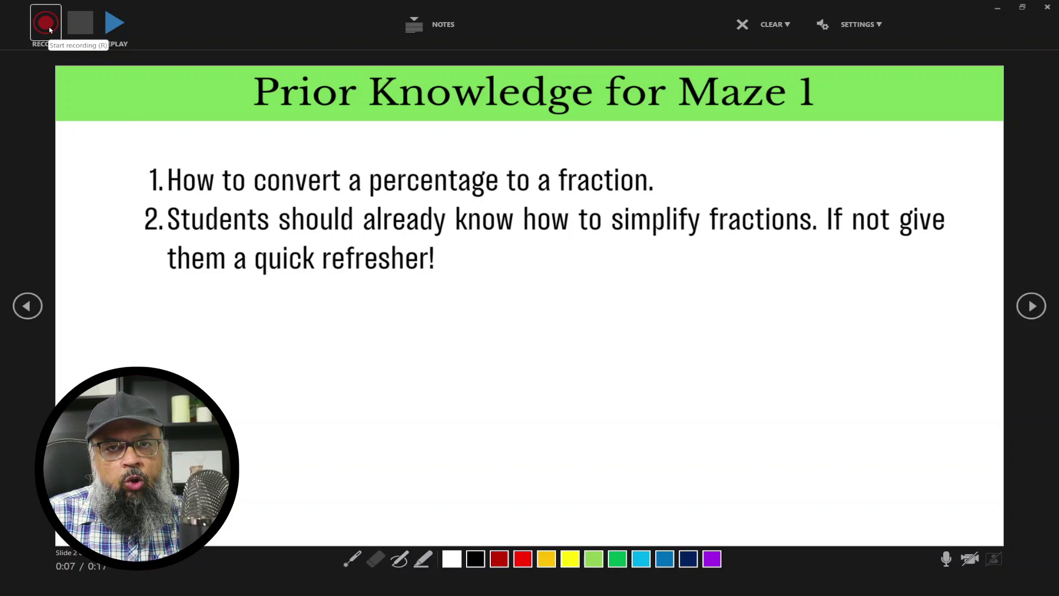
{"action": "left_click", "coordinate": [47, 23]}
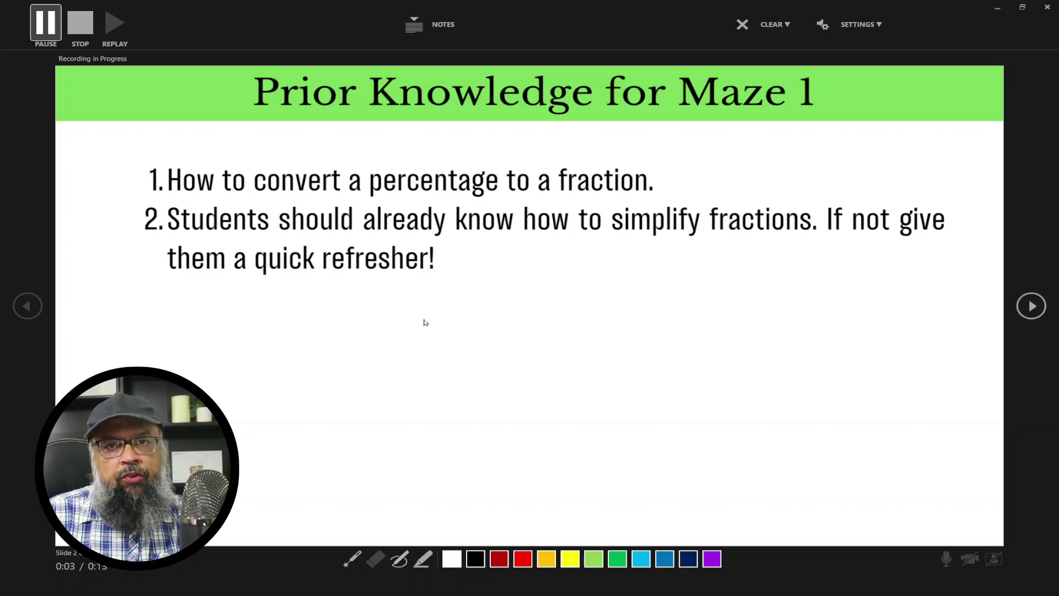
{"action": "left_click", "coordinate": [81, 24]}
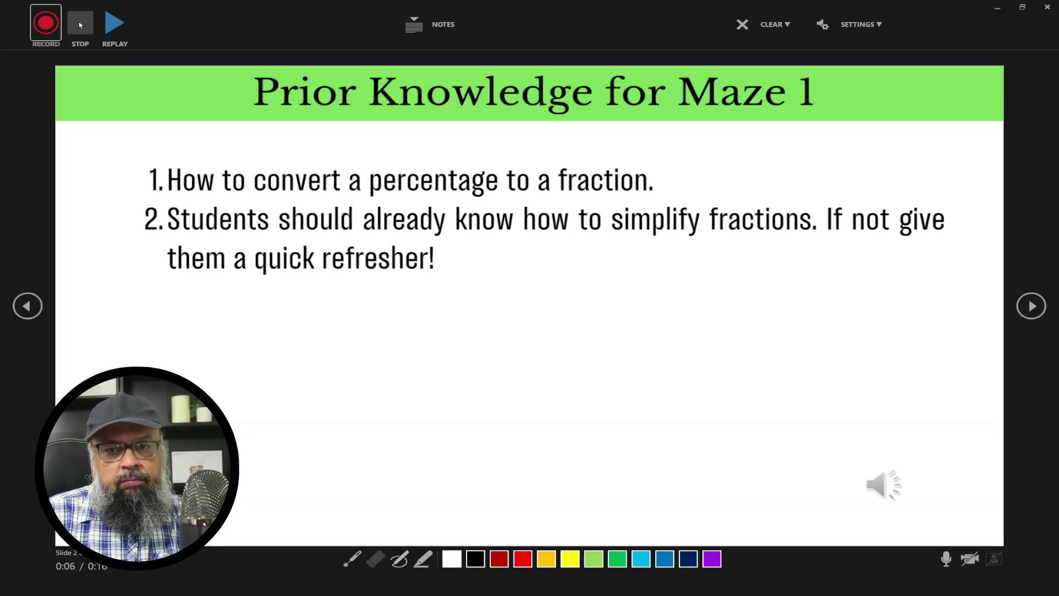
{"action": "left_click", "coordinate": [1047, 8]}
{"action": "mouse_move", "coordinate": [934, 489]}
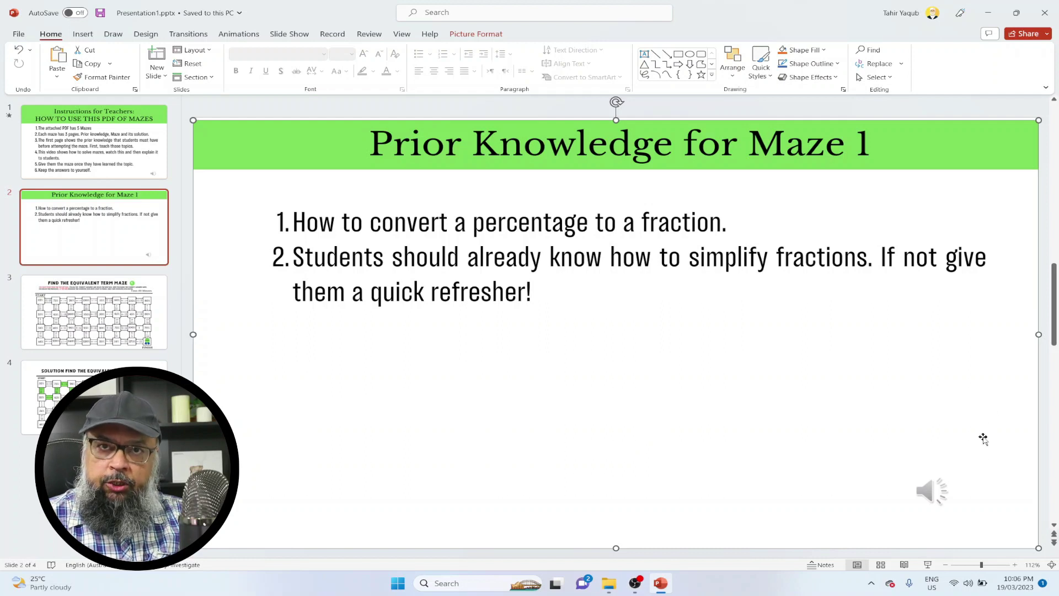
- Trim slide 2's narration to play from 00:00.273 to 00:04.514
{"action": "left_click", "coordinate": [940, 496]}
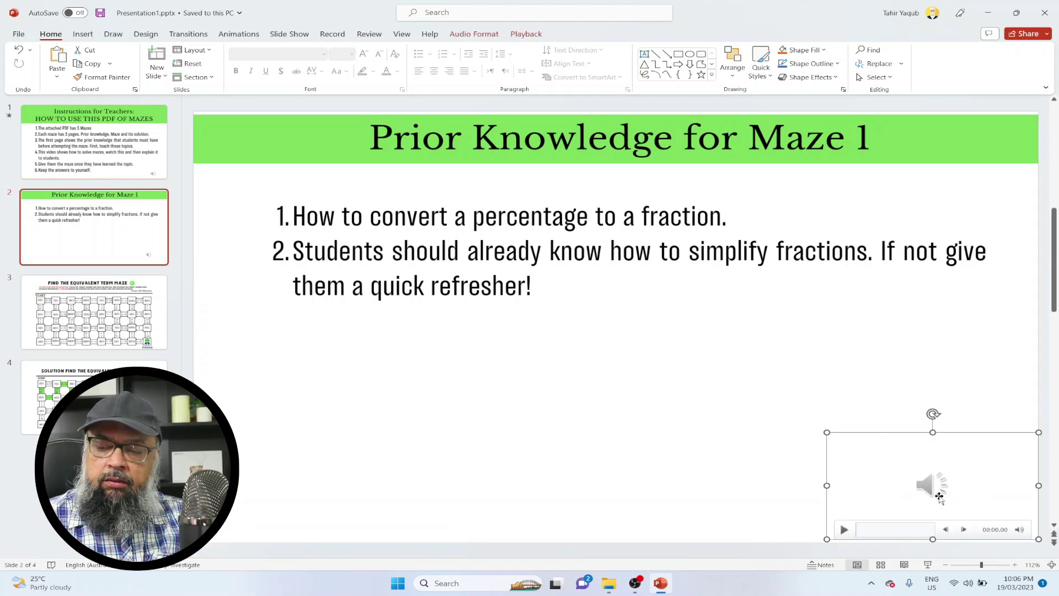
{"action": "left_click", "coordinate": [526, 34]}
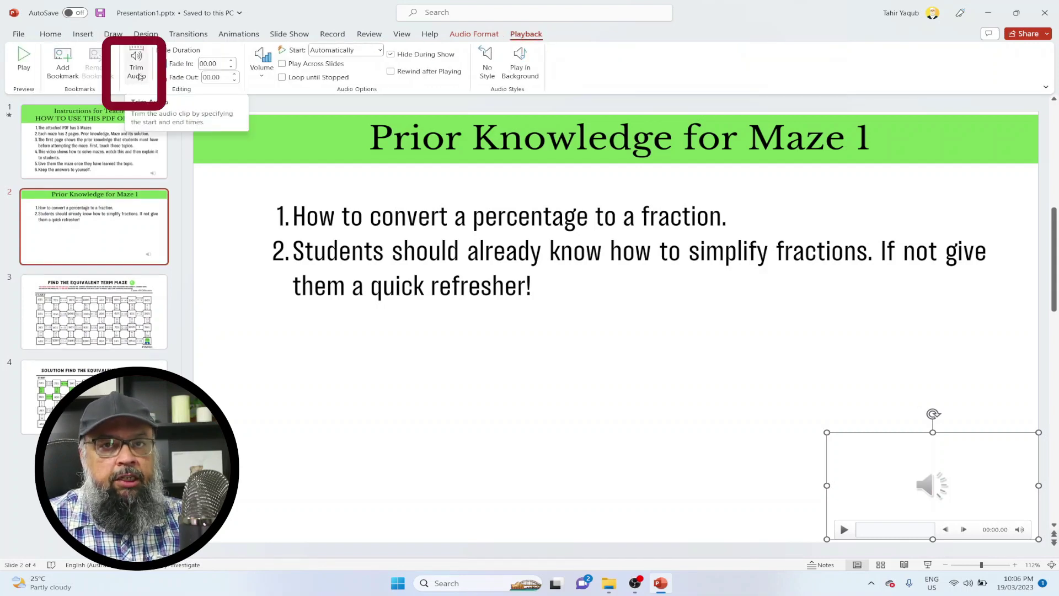
{"action": "left_click", "coordinate": [138, 72]}
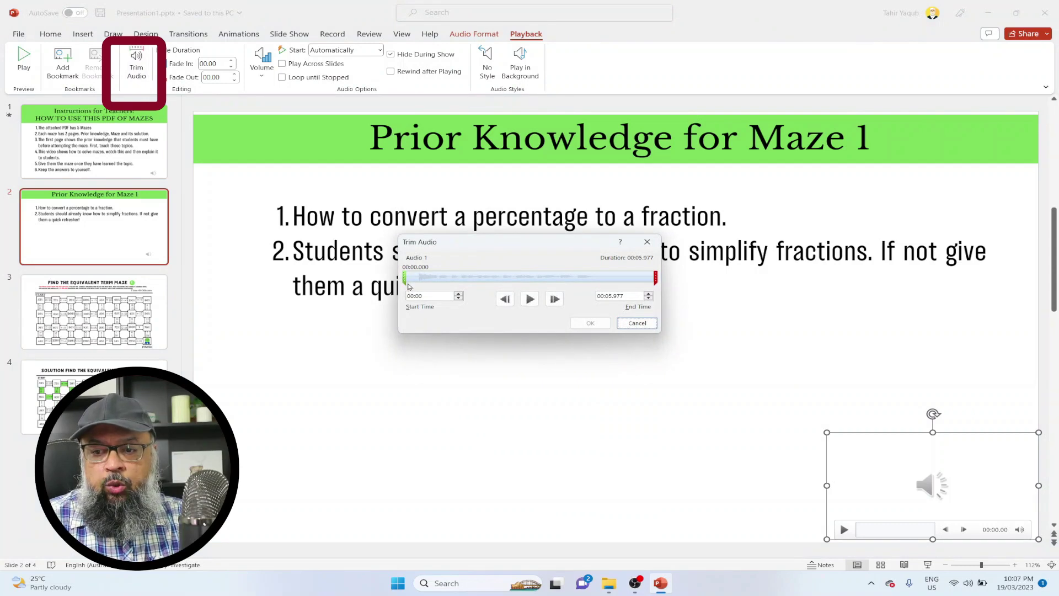
{"action": "left_click_drag", "start_coordinate": [408, 287], "coordinate": [413, 286]}
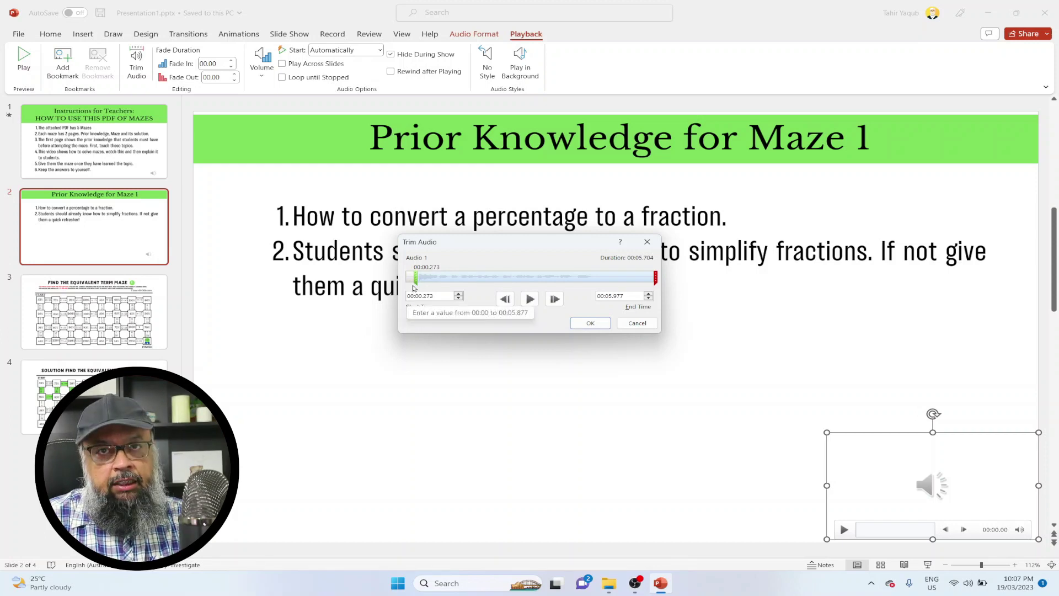
{"action": "left_click_drag", "start_coordinate": [656, 279], "coordinate": [599, 290]}
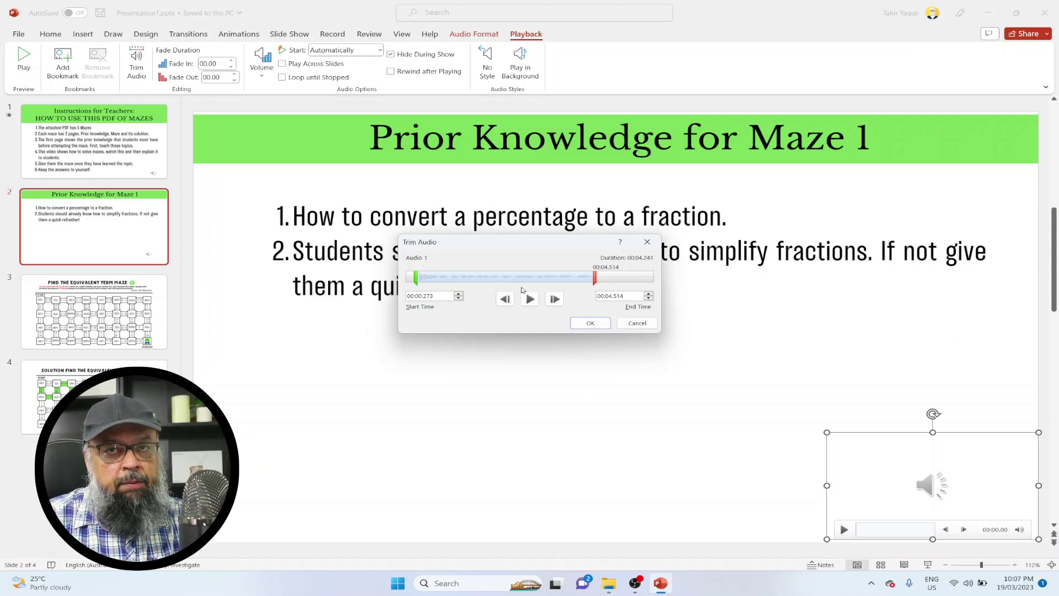
{"action": "left_click", "coordinate": [590, 324]}
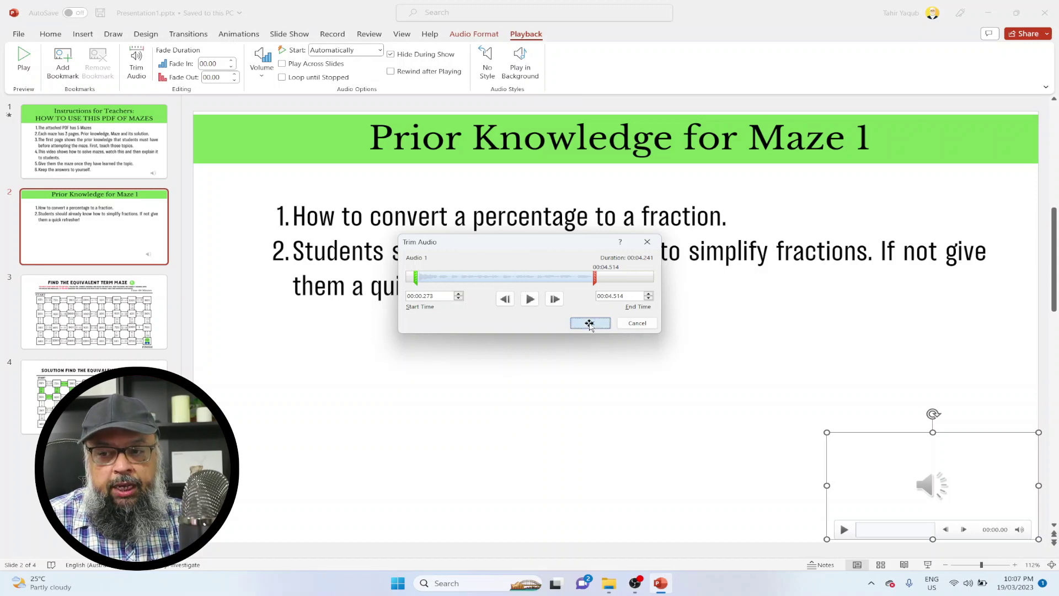
{"action": "left_click", "coordinate": [844, 530]}
- Pause the trimmed narration preview
{"action": "left_click", "coordinate": [846, 531]}
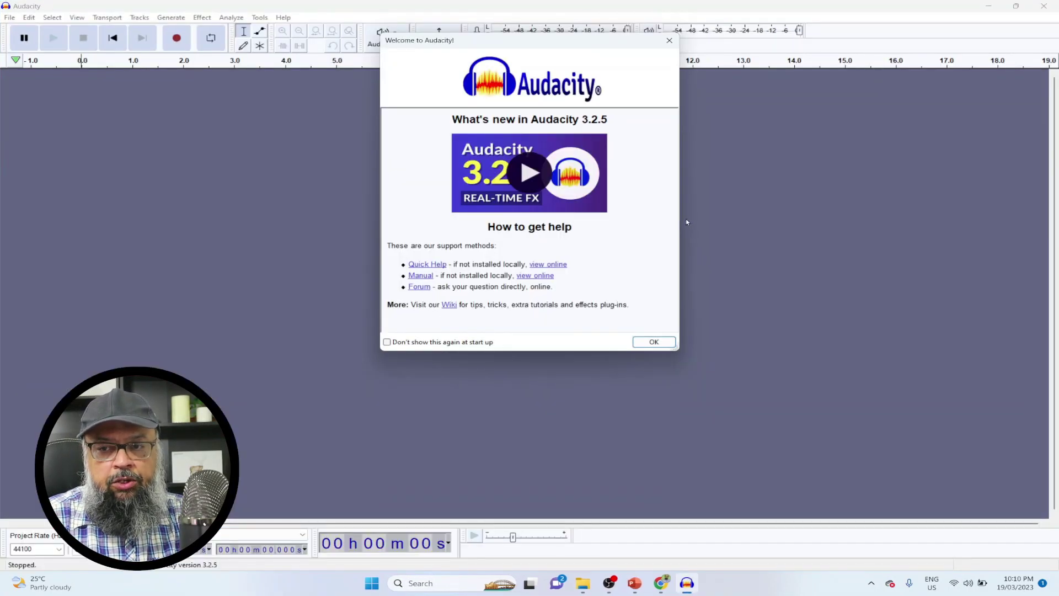
- Launch Audacity from its desktop shortcut, opening an empty 44100 Hz project
{"action": "left_click", "coordinate": [654, 340]}
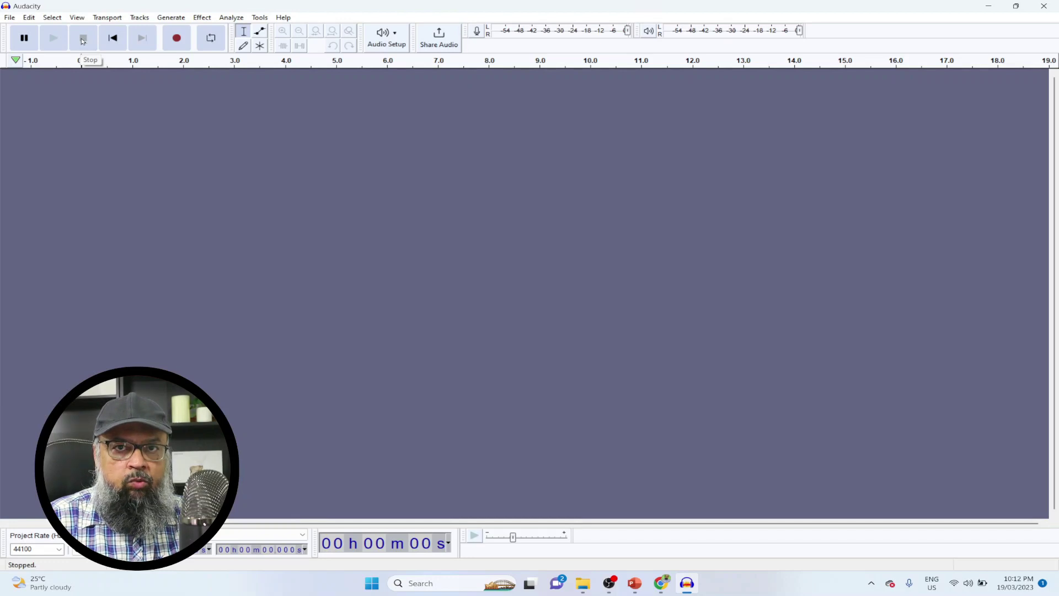
- Record about 14 seconds of spoken narration into a new Audio 1 track
{"action": "left_click", "coordinate": [177, 46]}
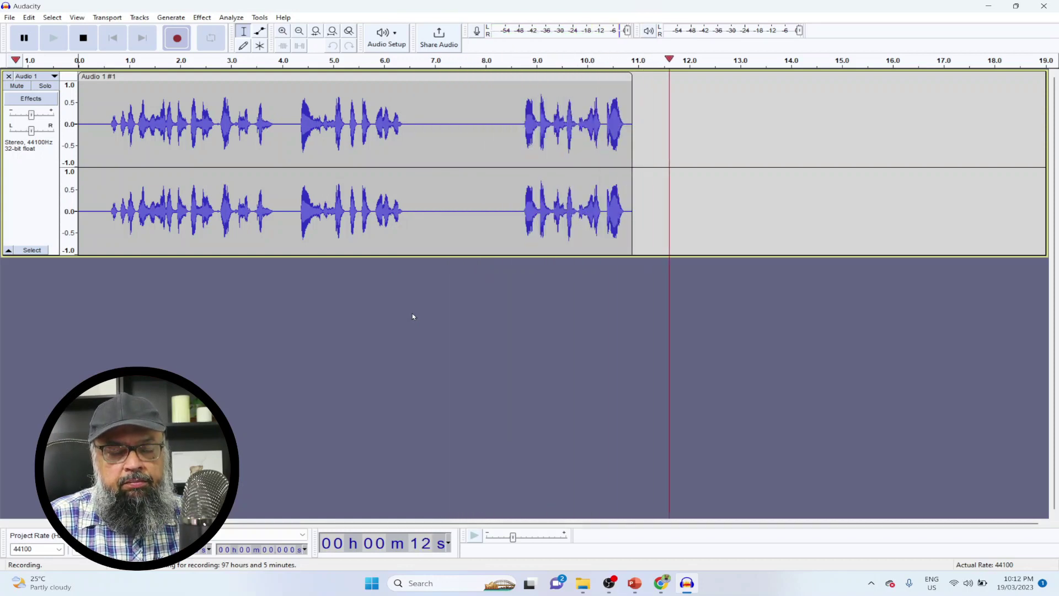
{"action": "left_click", "coordinate": [83, 37]}
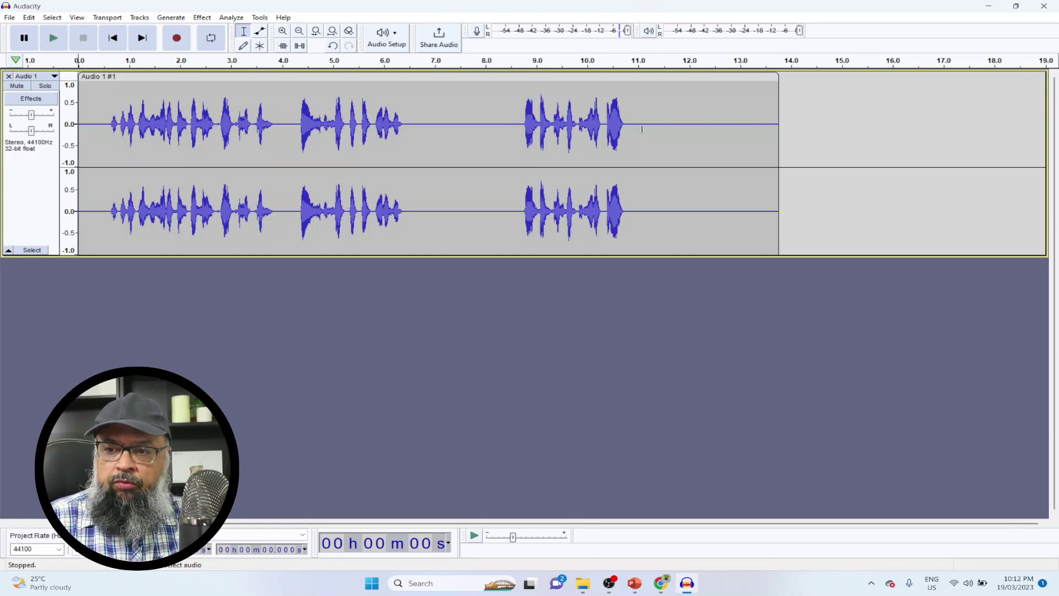
- Delete the trailing silence after 11 seconds and the silent gap near 6.5 seconds
{"action": "left_click_drag", "start_coordinate": [637, 128], "coordinate": [785, 146]}
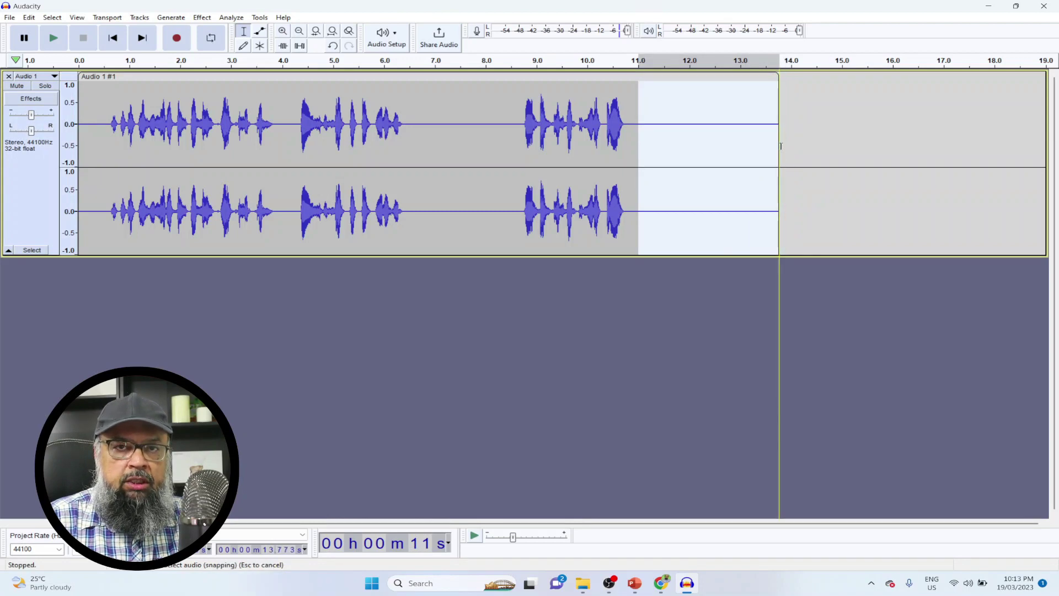
{"action": "left_click_drag", "start_coordinate": [781, 146], "coordinate": [779, 146]}
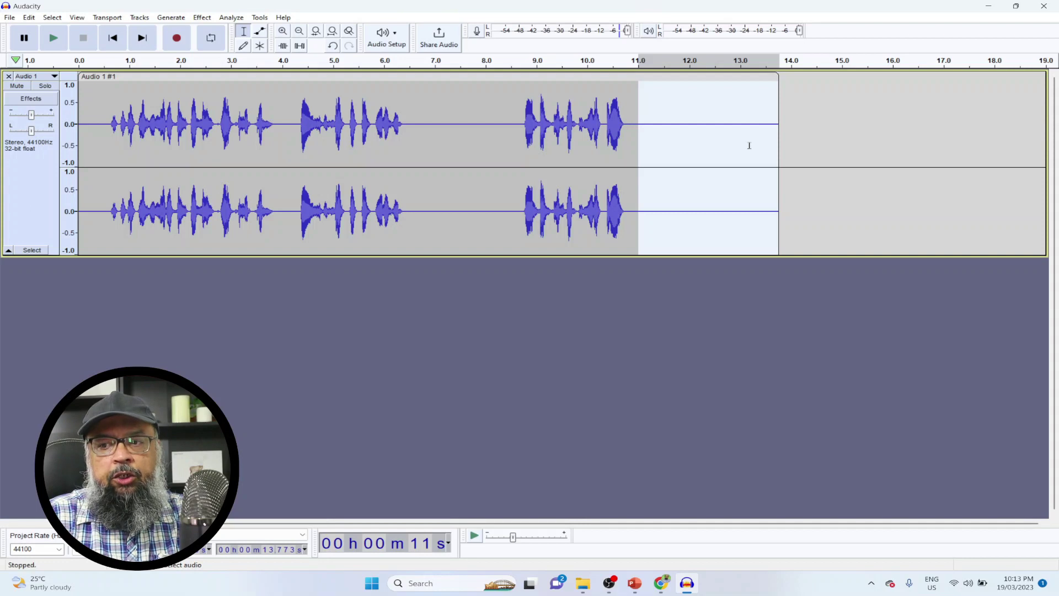
{"action": "key", "text": "Delete"}
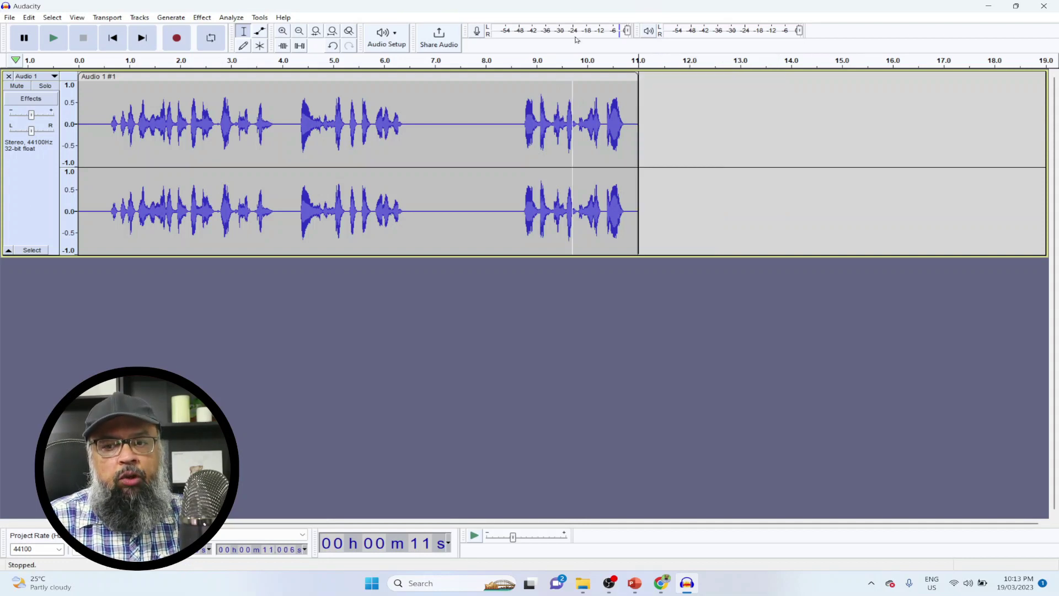
{"action": "left_click_drag", "start_coordinate": [408, 122], "coordinate": [521, 121]}
{"action": "key", "text": "Delete"}
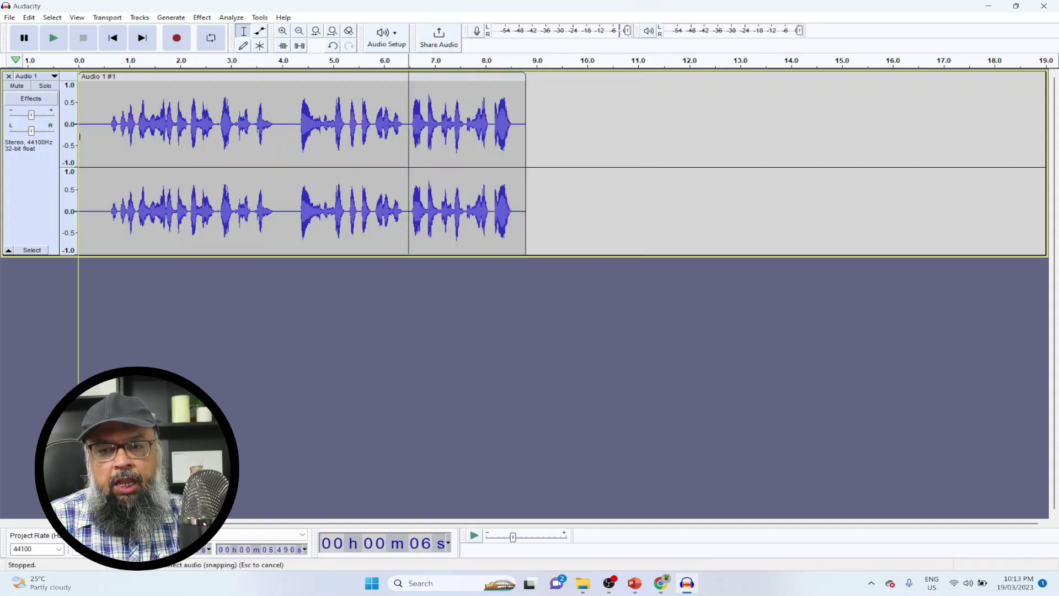
- Cut the silent lead-in and the pause near 3.5 seconds, then bring up File > Export
{"action": "left_click_drag", "start_coordinate": [80, 136], "coordinate": [104, 135]}
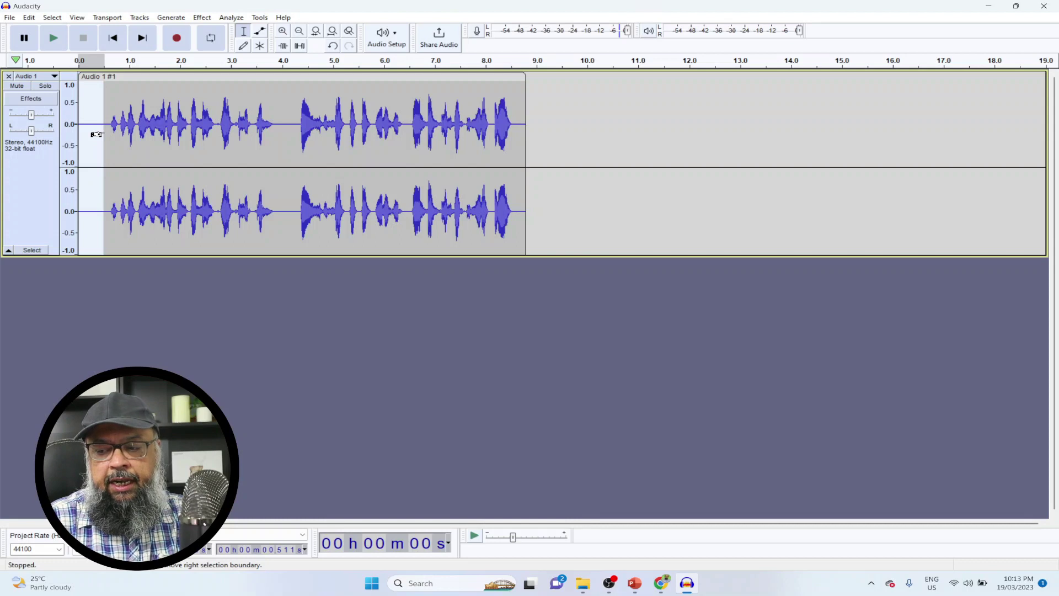
{"action": "key", "text": "Delete"}
{"action": "left_click_drag", "start_coordinate": [249, 127], "coordinate": [268, 127]}
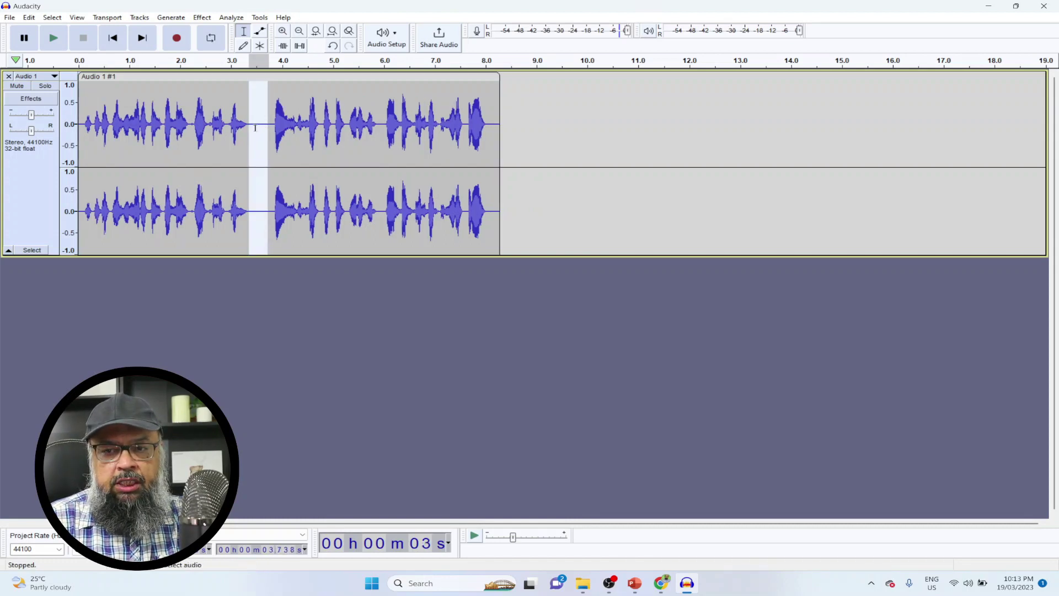
{"action": "key", "text": "Delete"}
{"action": "left_click", "coordinate": [611, 228]}
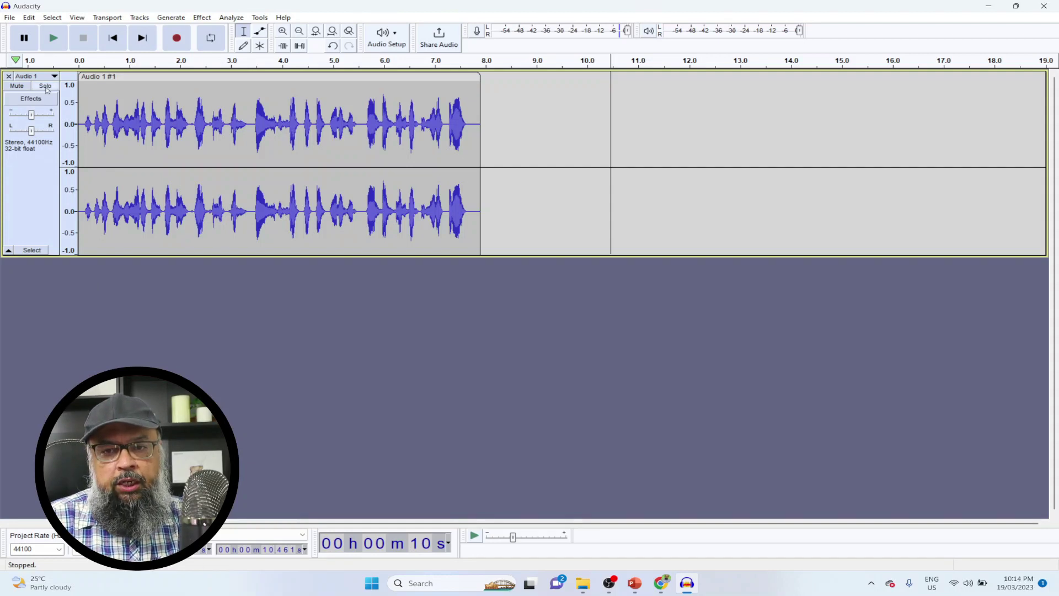
{"action": "left_click", "coordinate": [11, 19]}
{"action": "mouse_move", "coordinate": [20, 98]}
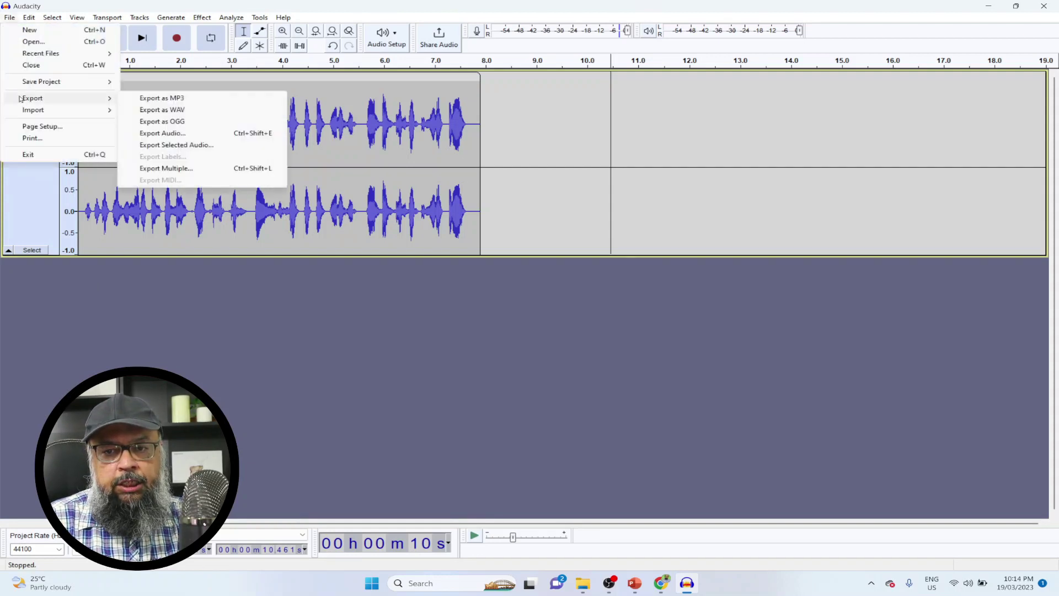
- Save the trimmed narration as the MP3 file slide-3, accepting empty metadata tags
{"action": "left_click", "coordinate": [186, 98]}
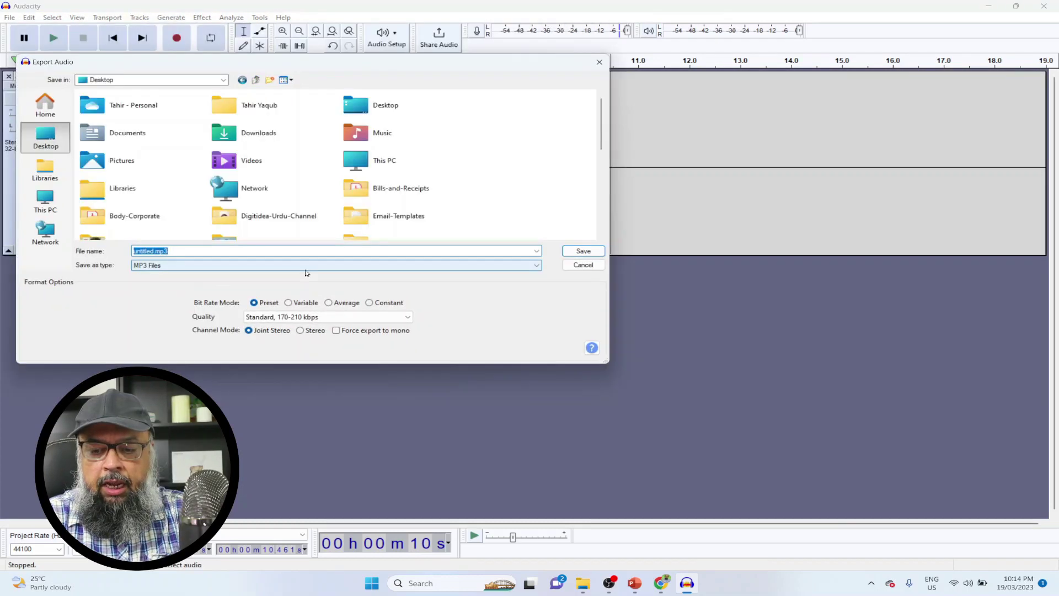
{"action": "type", "text": "slid"}
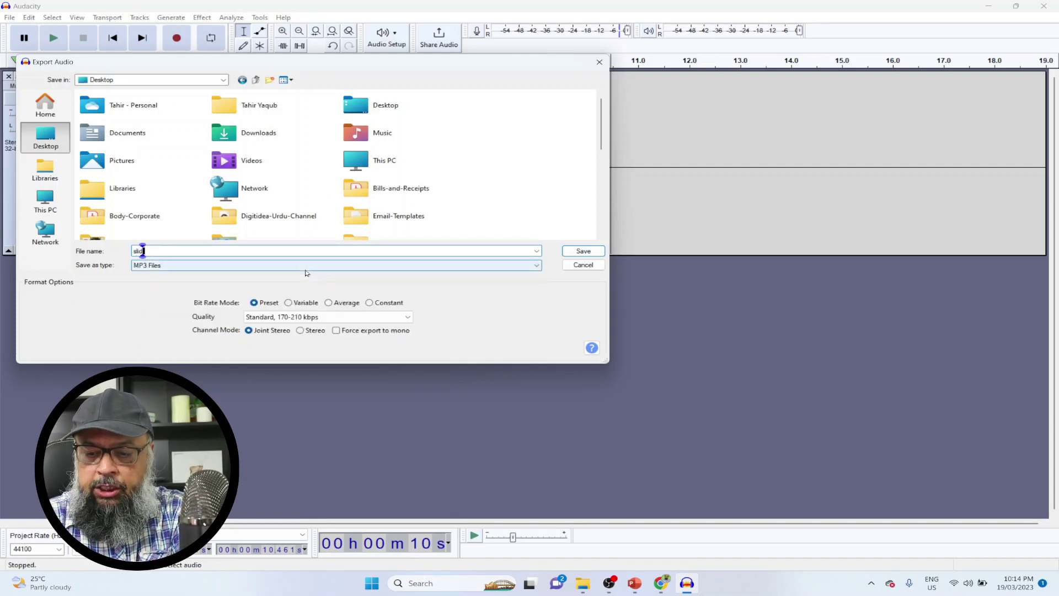
{"action": "type", "text": "e-3"}
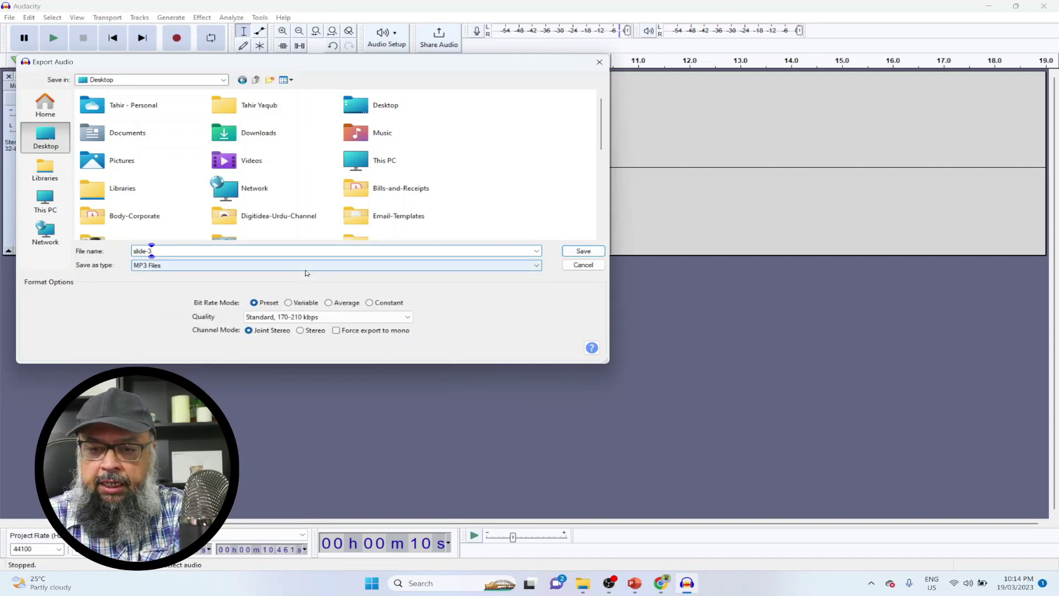
{"action": "key", "text": "Return"}
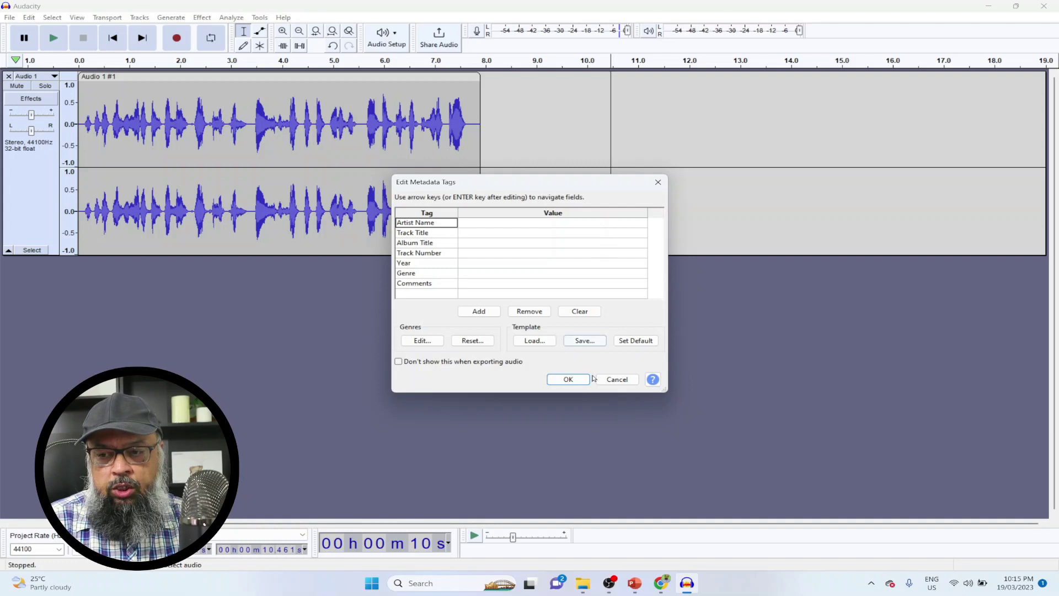
{"action": "left_click", "coordinate": [573, 383]}
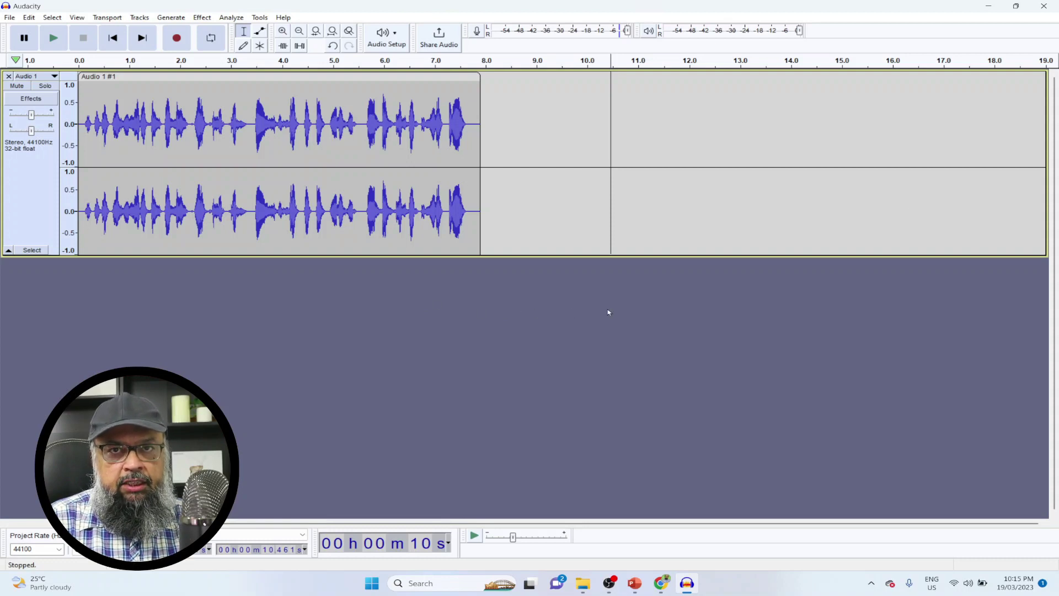
- Quit Audacity unsaved, insert slide-3.mp3 on the maze slide, and place its icon bottom-right beside 275%
{"action": "left_click", "coordinate": [1044, 6]}
{"action": "left_click", "coordinate": [549, 283]}
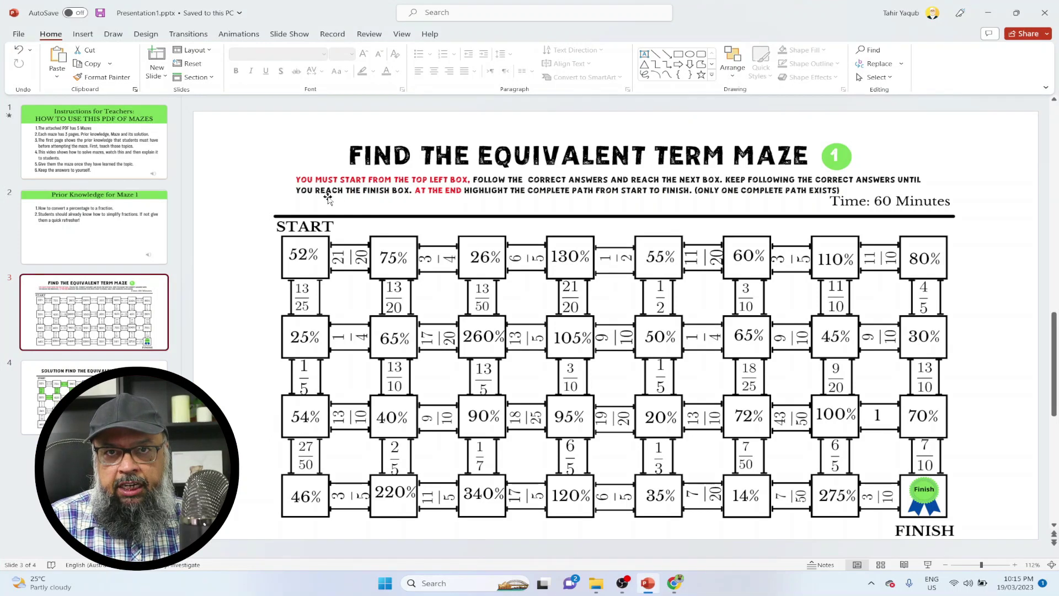
{"action": "left_click", "coordinate": [329, 37]}
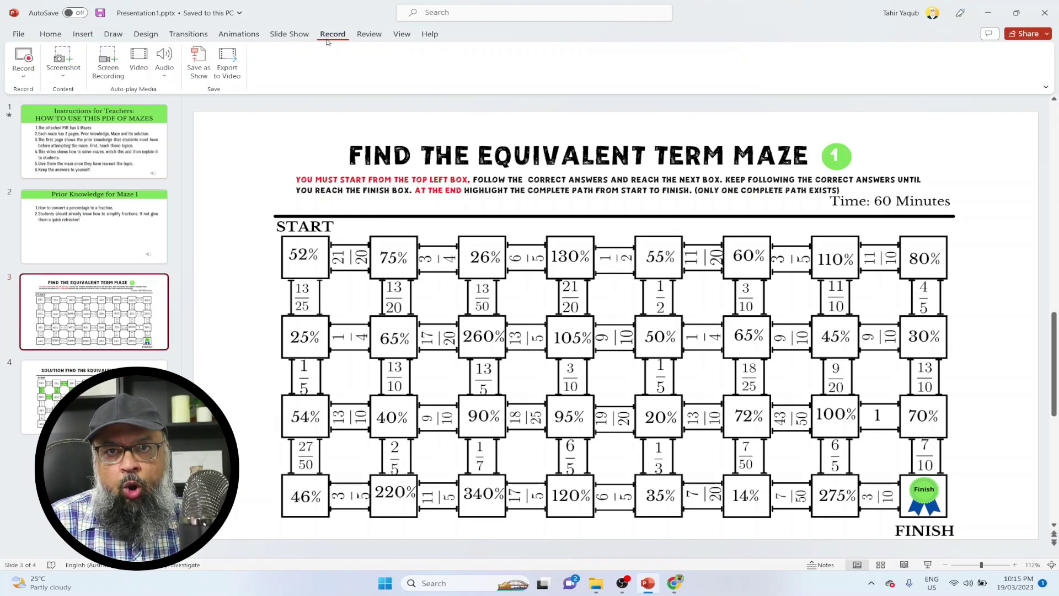
{"action": "left_click", "coordinate": [167, 75]}
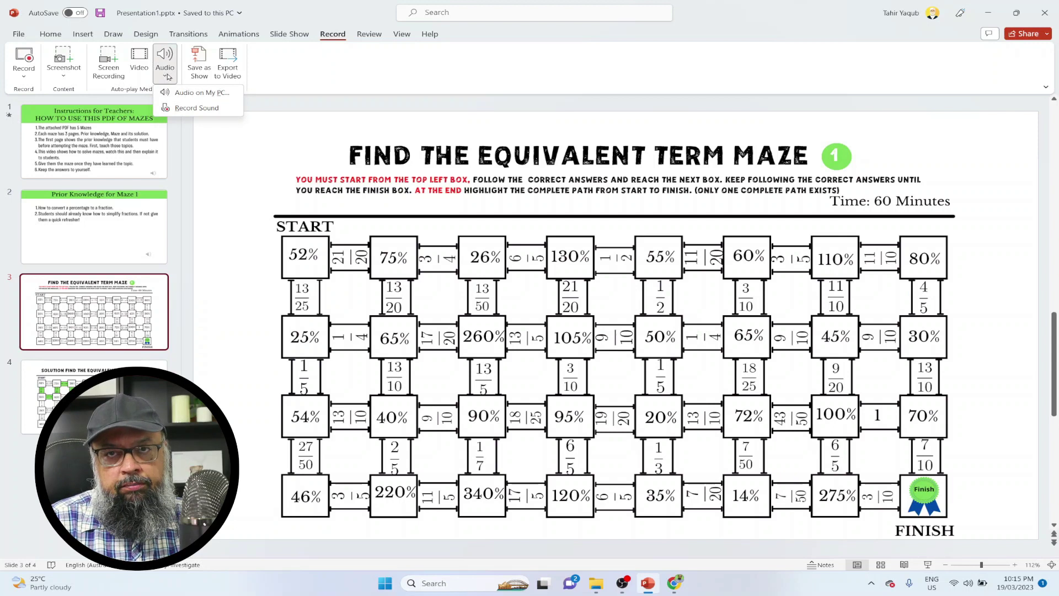
{"action": "left_click", "coordinate": [185, 94]}
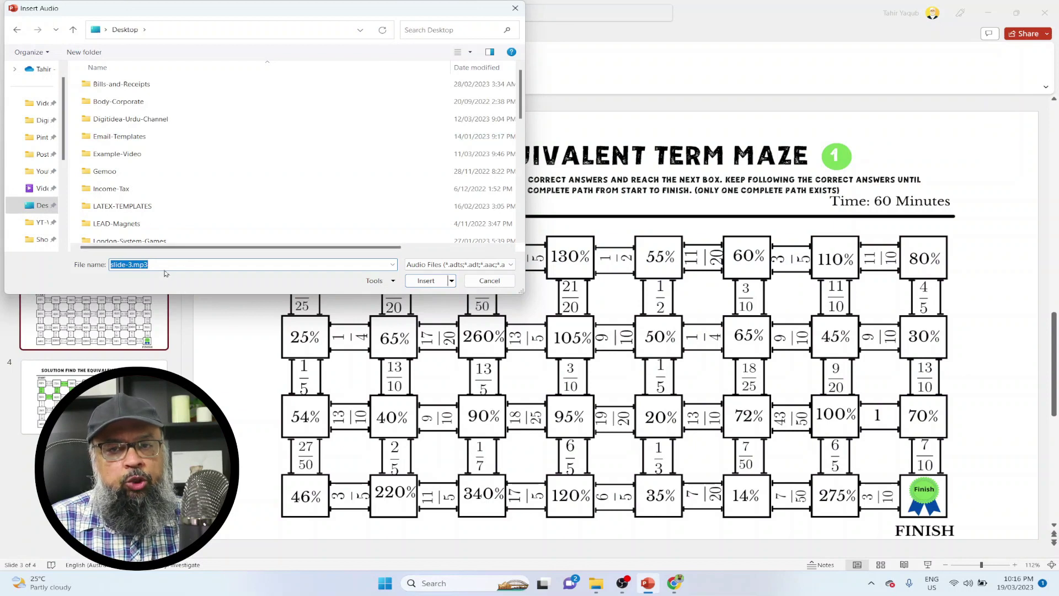
{"action": "left_click", "coordinate": [426, 281]}
{"action": "left_click_drag", "start_coordinate": [535, 359], "coordinate": [840, 526]}
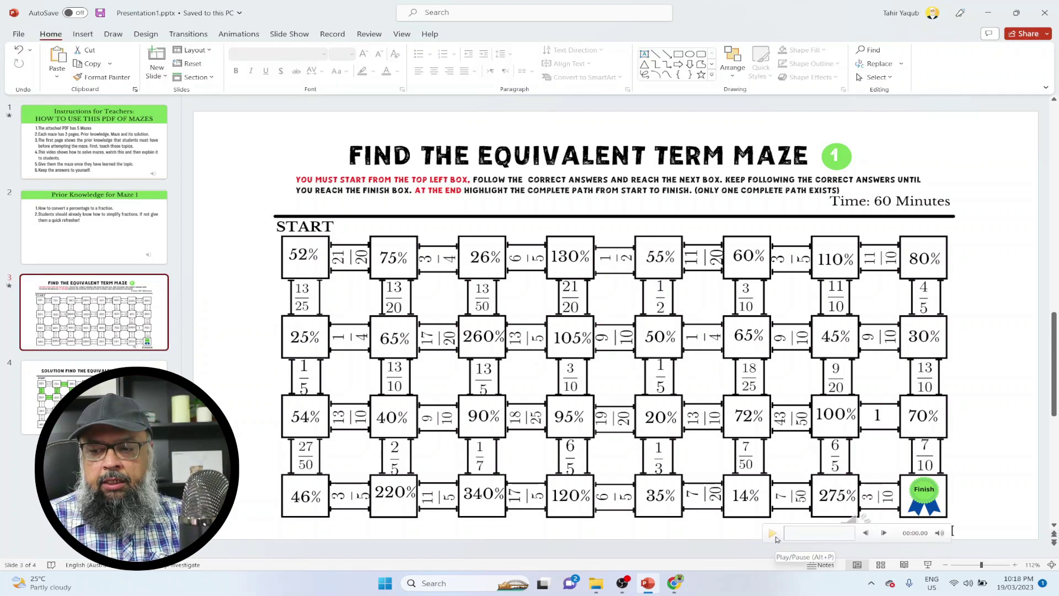
- Preview the opening of slide 3's narration, which is set to start Automatically
{"action": "left_click", "coordinate": [773, 534]}
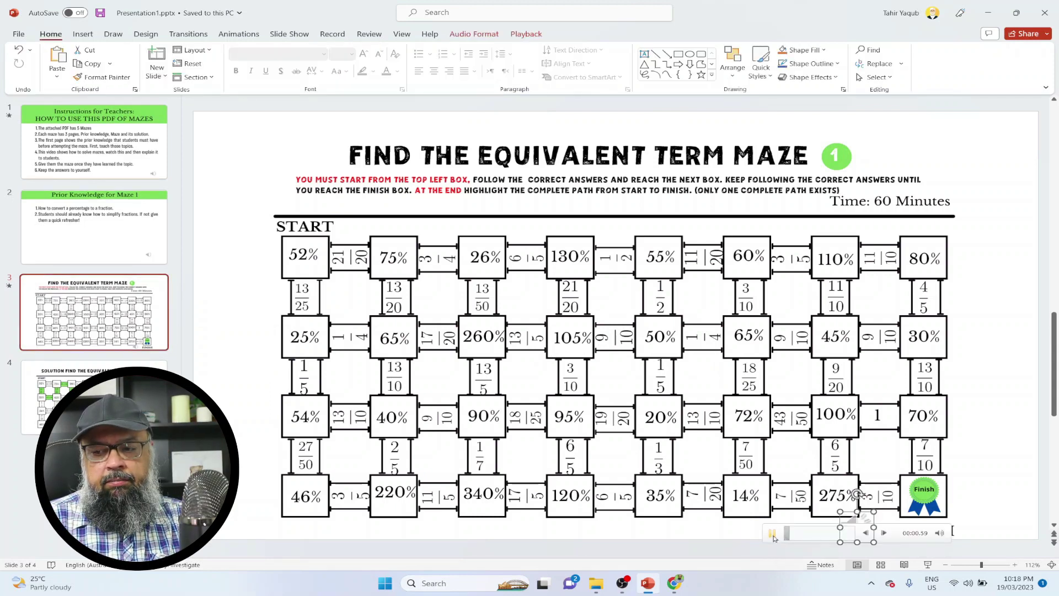
{"action": "left_click", "coordinate": [773, 534]}
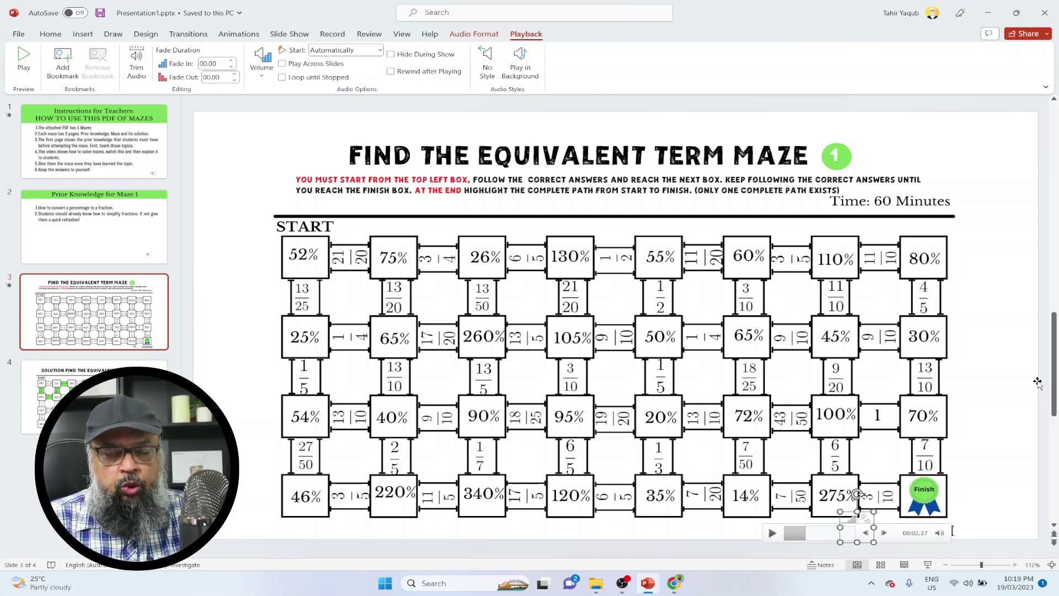
{"action": "left_click", "coordinate": [333, 35]}
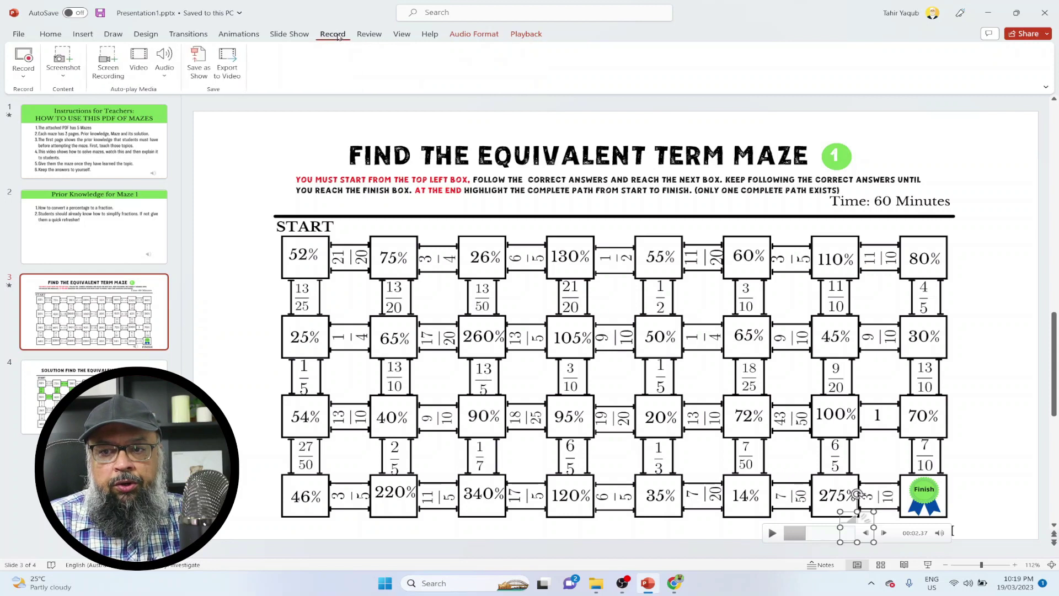
- Save the deck to the Desktop as the show Presentation1.ppsx and open it there
{"action": "left_click", "coordinate": [201, 66]}
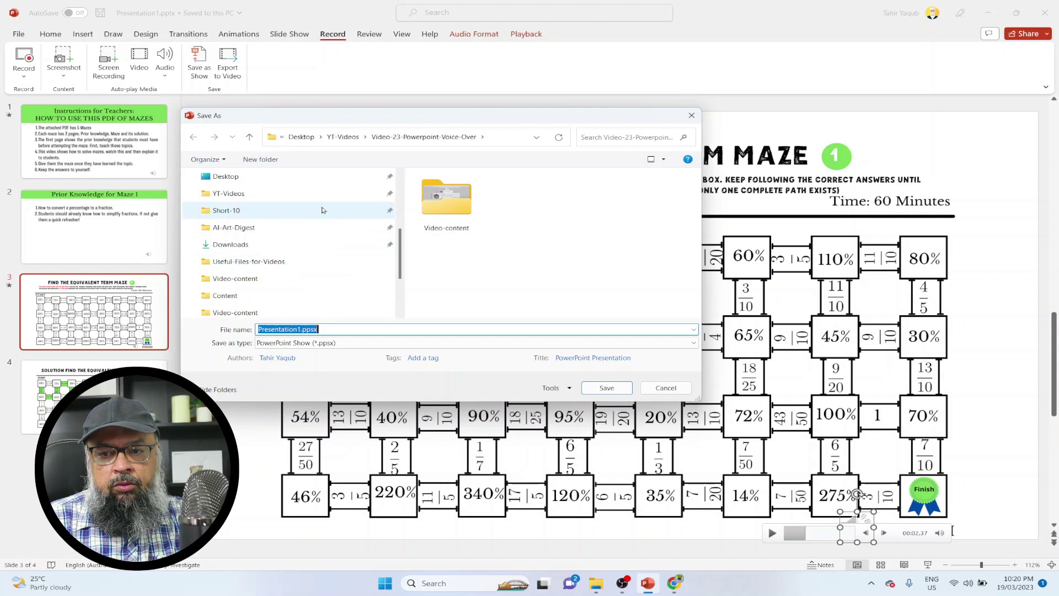
{"action": "left_click", "coordinate": [237, 177]}
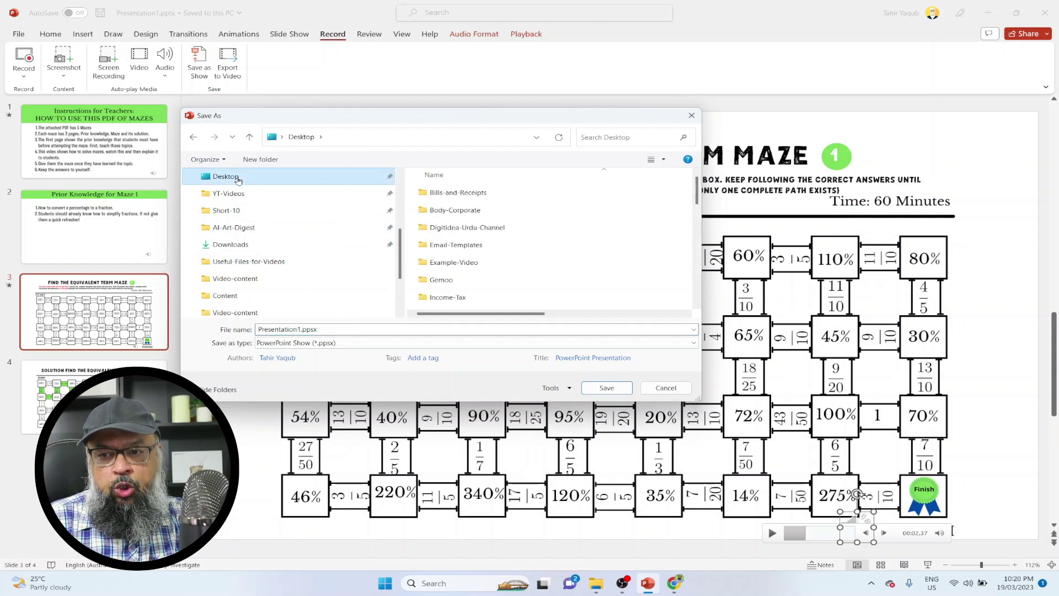
{"action": "left_click", "coordinate": [619, 389]}
{"action": "key", "text": "super+d"}
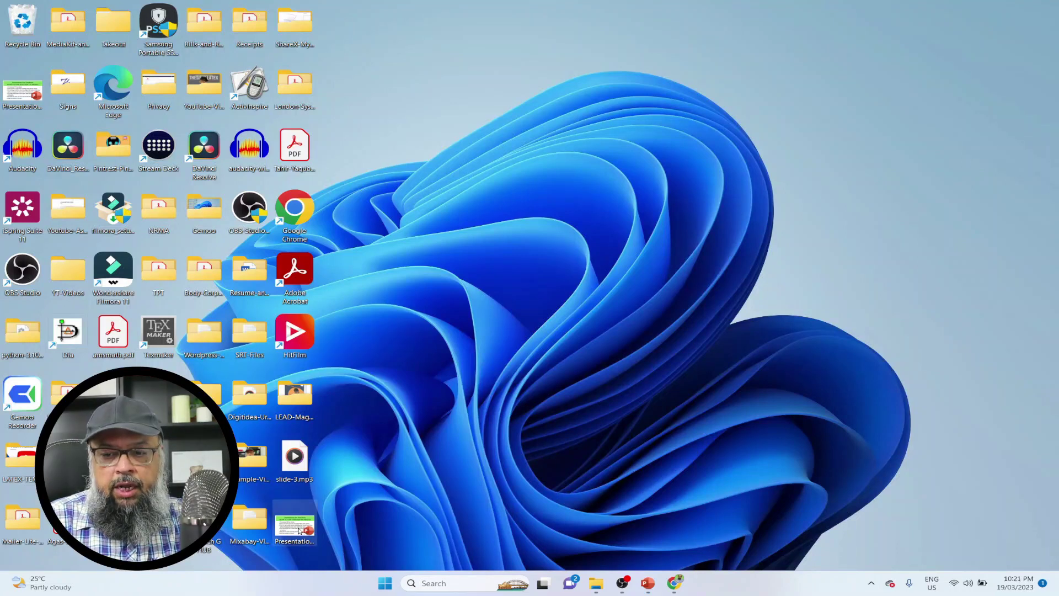
{"action": "double_click", "coordinate": [298, 531]}
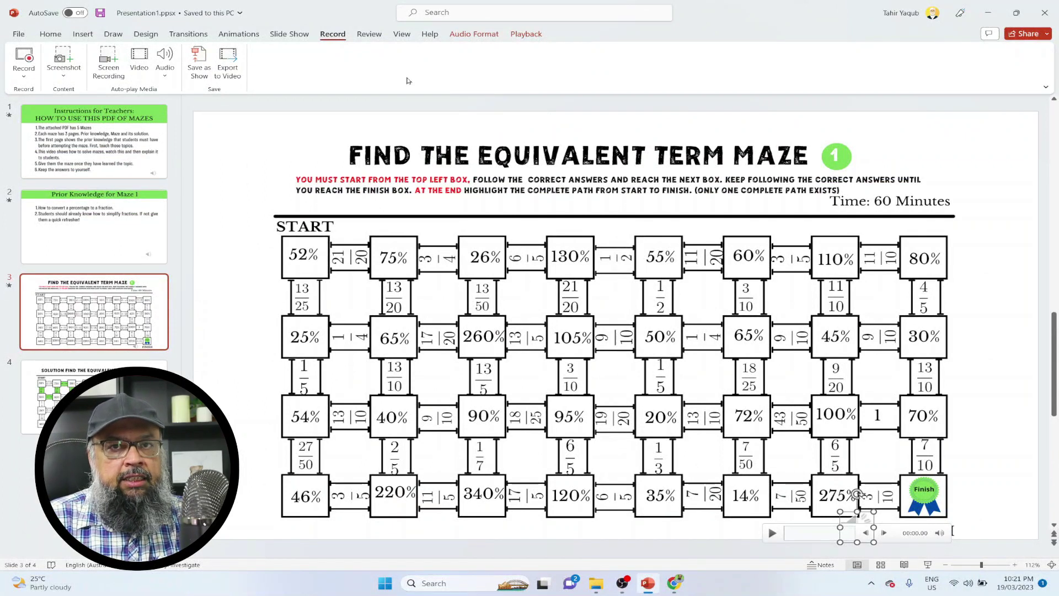
- Export a Full HD Presentation1.mp4 video using recorded timings and narrations
{"action": "left_click", "coordinate": [20, 36]}
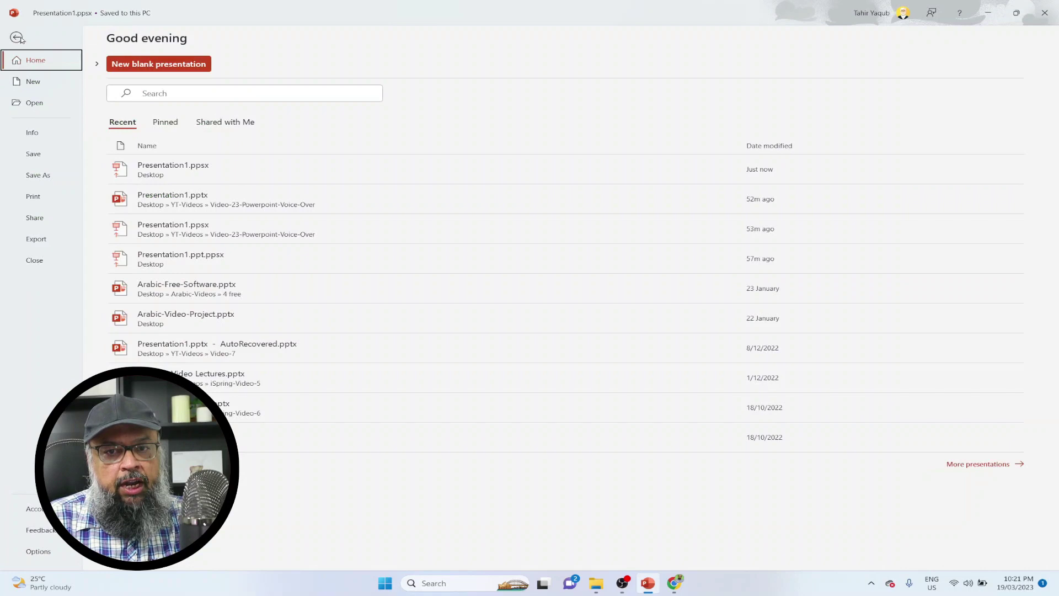
{"action": "left_click", "coordinate": [37, 245]}
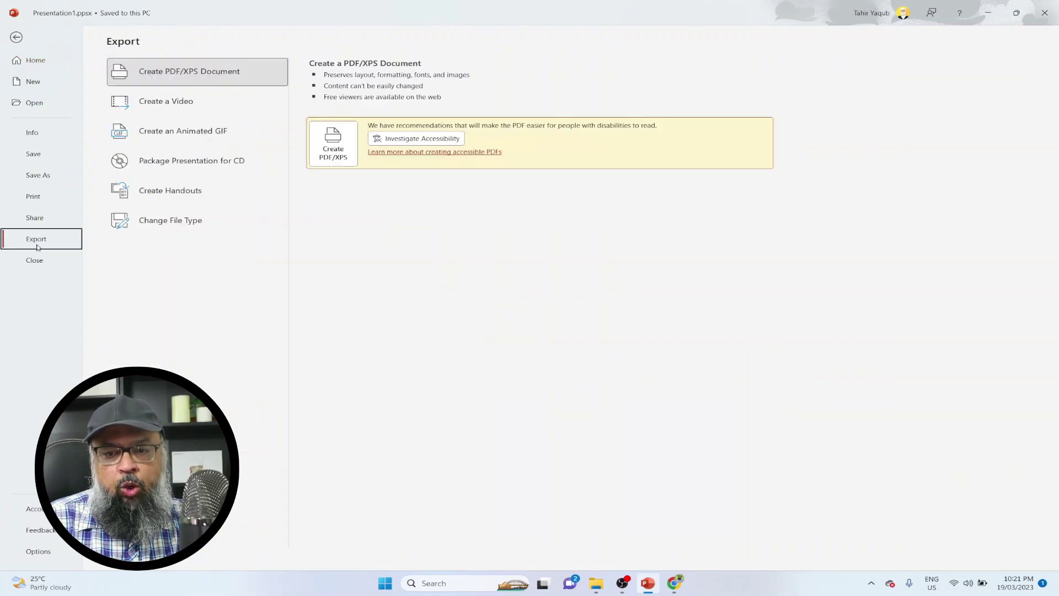
{"action": "left_click", "coordinate": [170, 102]}
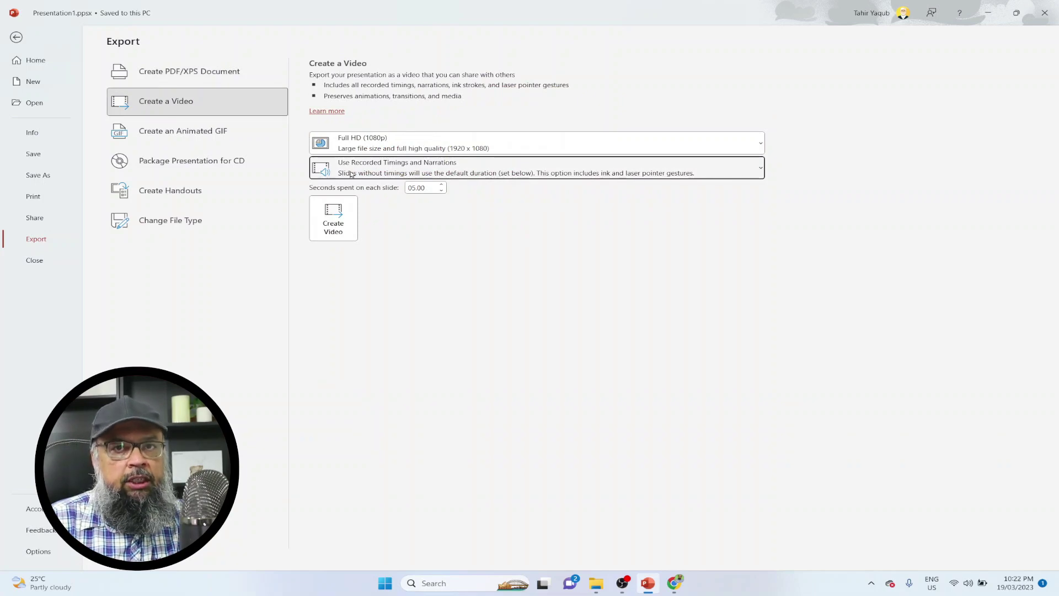
{"action": "left_click", "coordinate": [340, 229]}
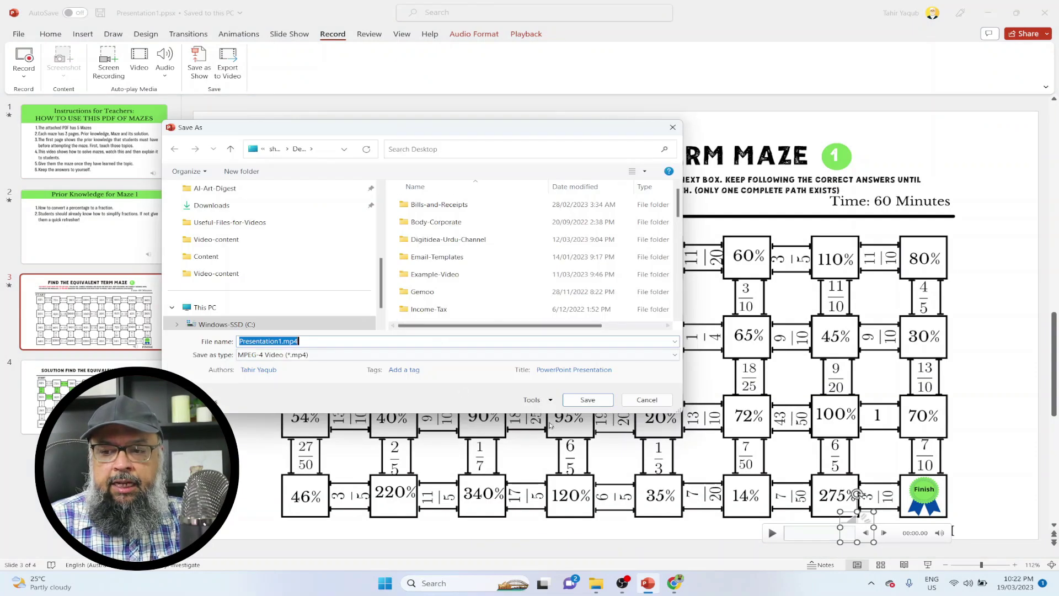
{"action": "left_click", "coordinate": [588, 400]}
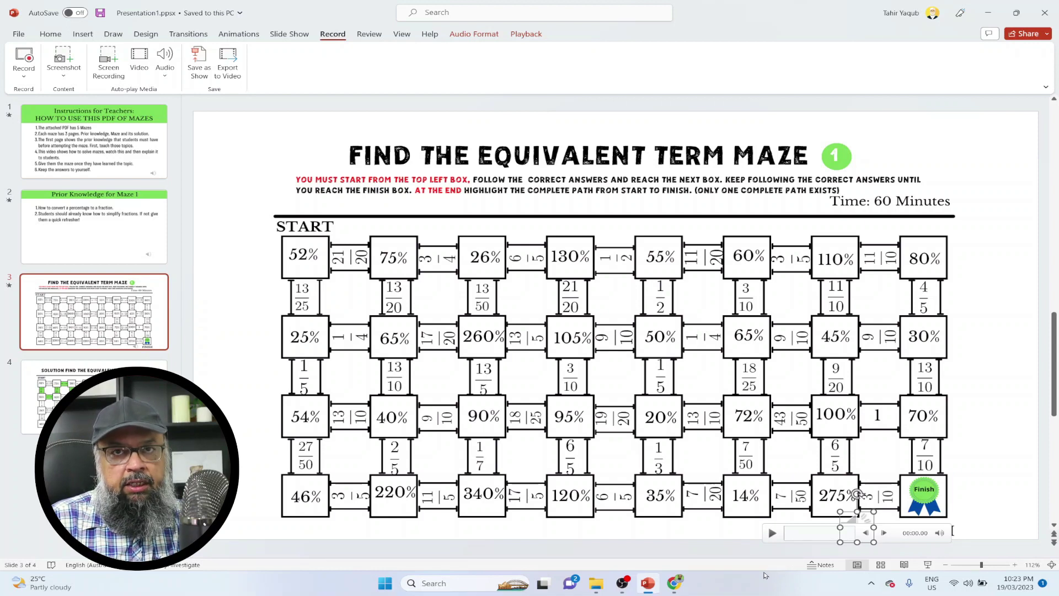
{"action": "left_click", "coordinate": [988, 13]}
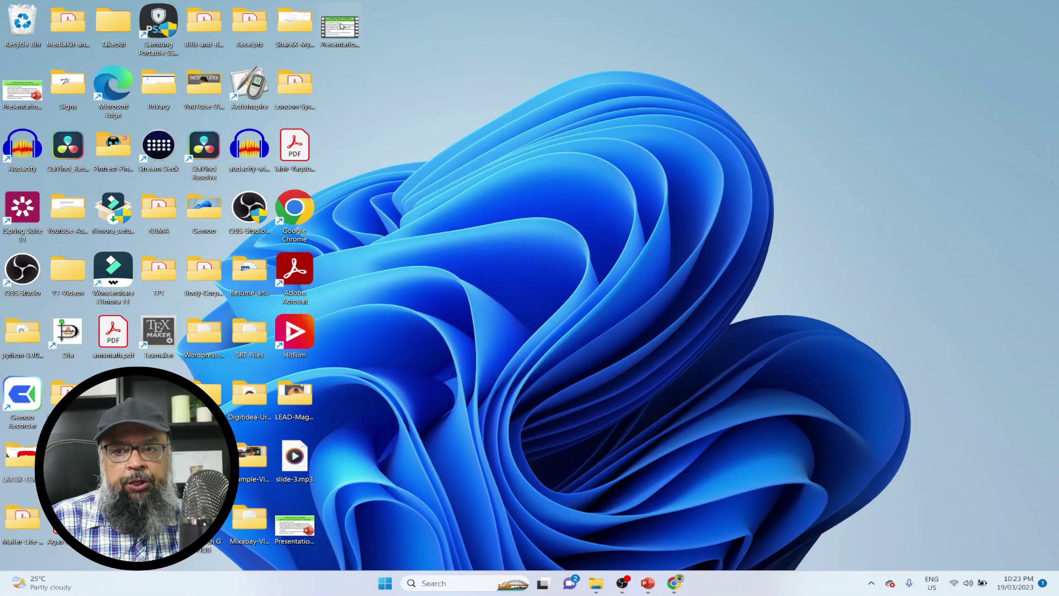
- Open Presentation1.mp4 in Media Player and pause it about five seconds in
{"action": "double_click", "coordinate": [340, 26]}
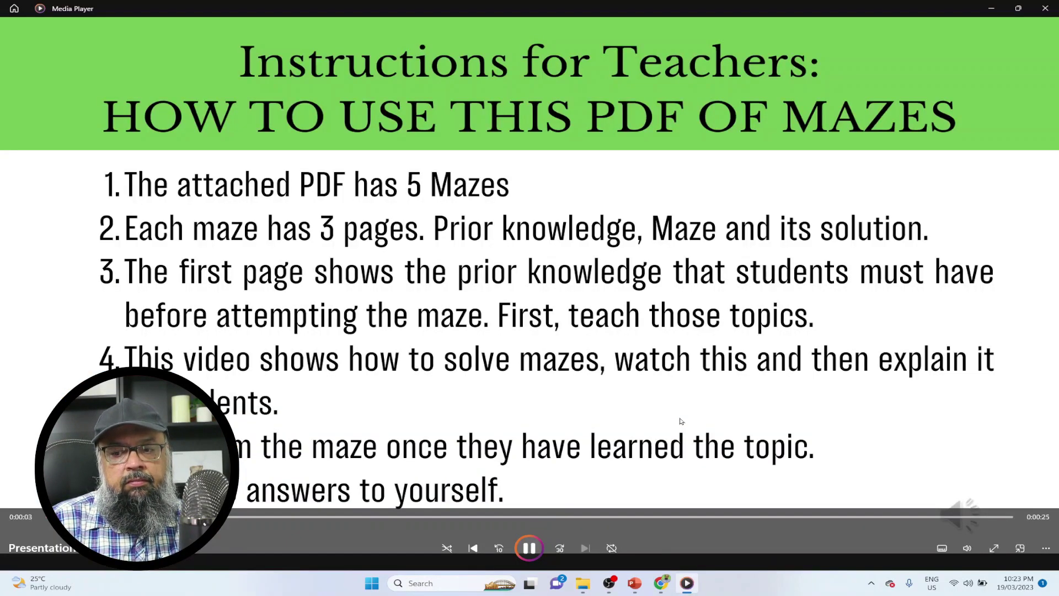
{"action": "left_click", "coordinate": [530, 548]}
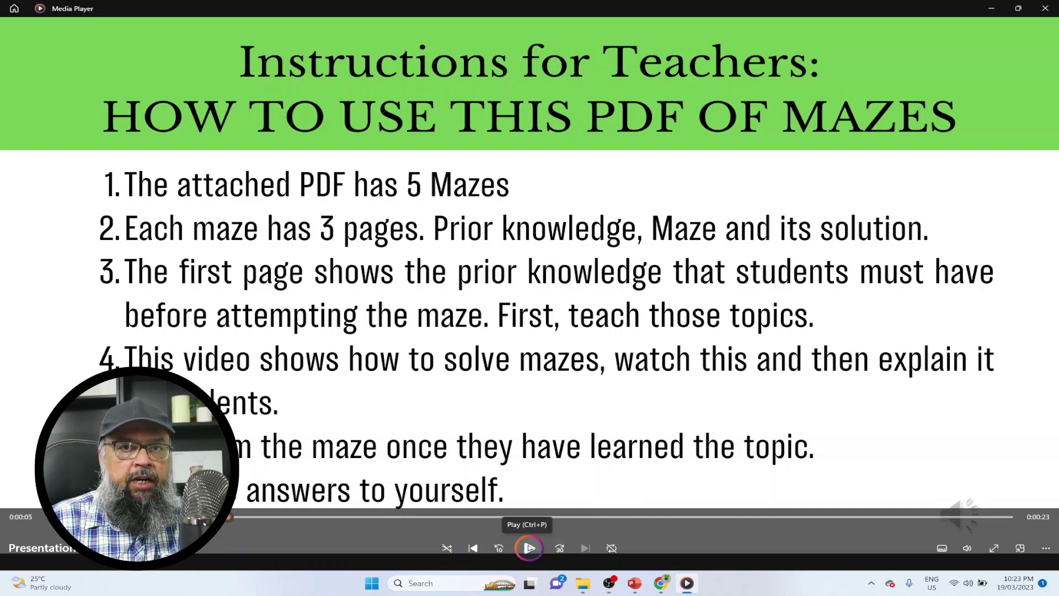